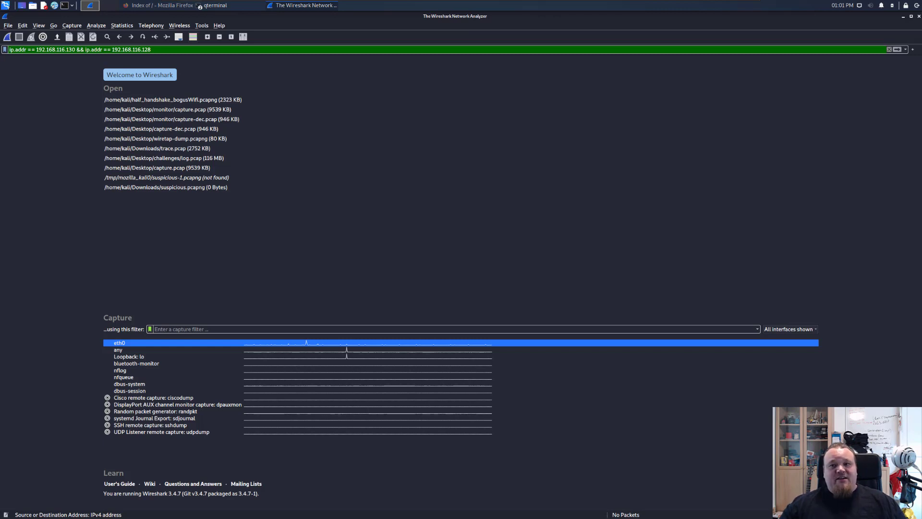
# In the Ubuntu virtual machine's terminal, complete the nmap command as nmap 192.168.116.128 -sV -p 80
pyautogui.moveTo(921, 109); pyautogui.dragTo(602, 93)
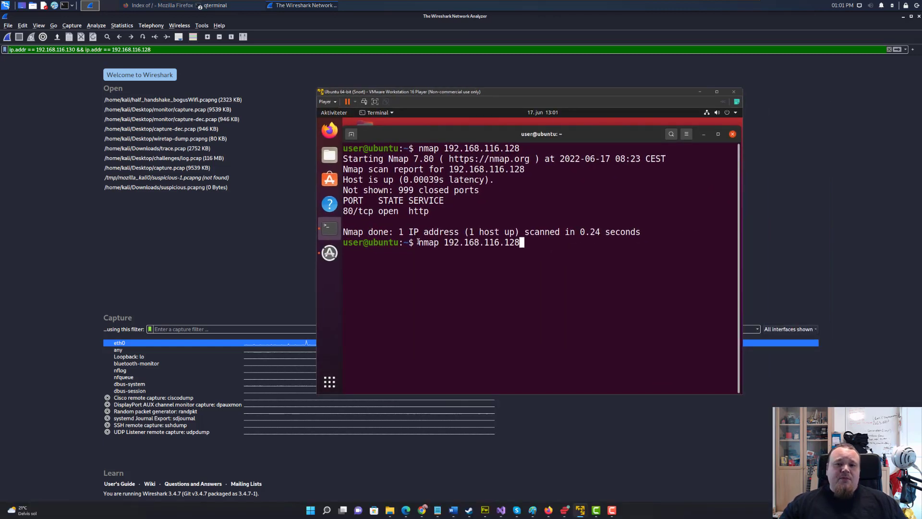
pyautogui.moveTo(417, 242); pyautogui.dragTo(527, 242)
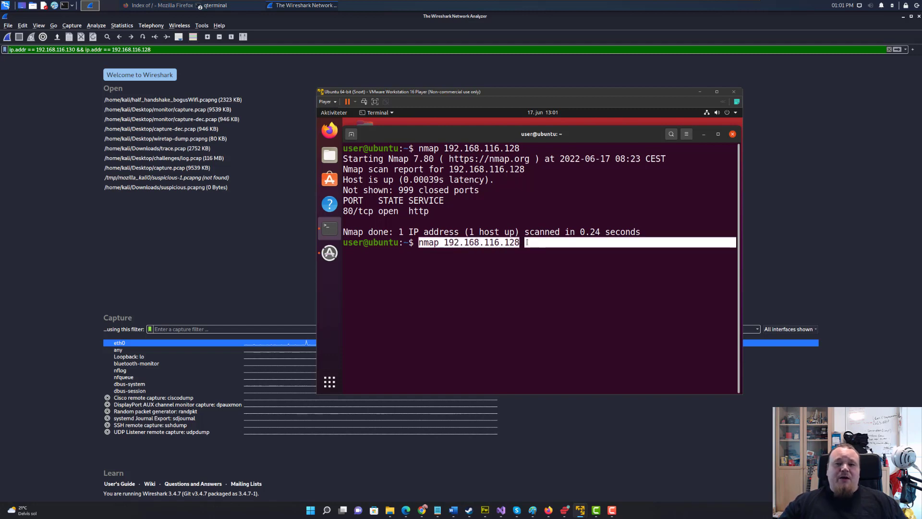
pyautogui.click(528, 242)
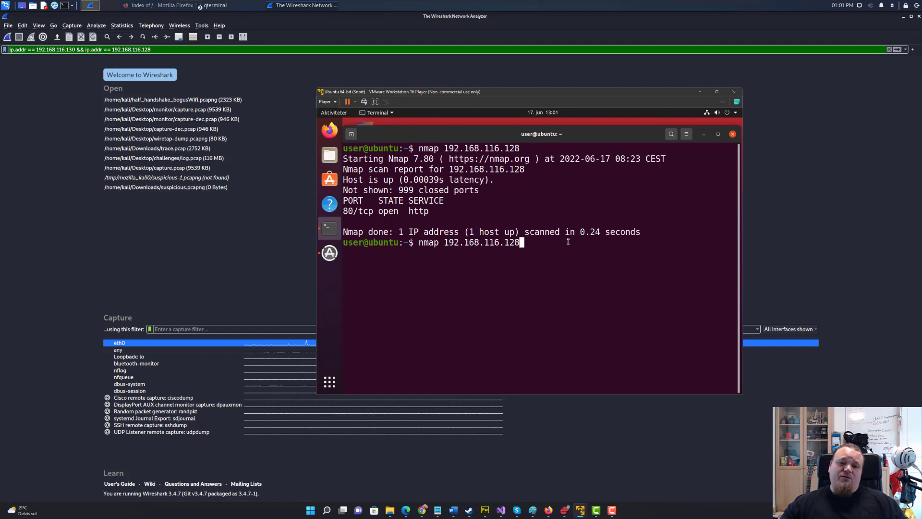
pyautogui.write('-')
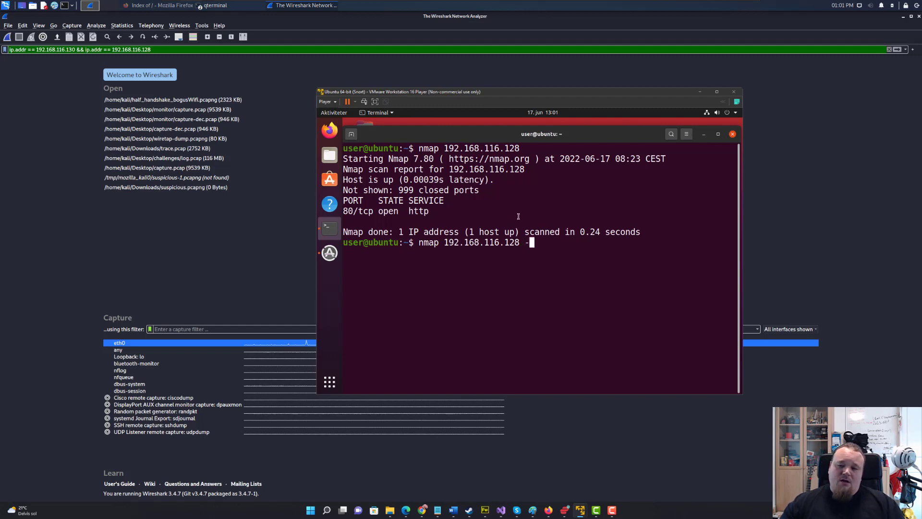
pyautogui.write('sV')
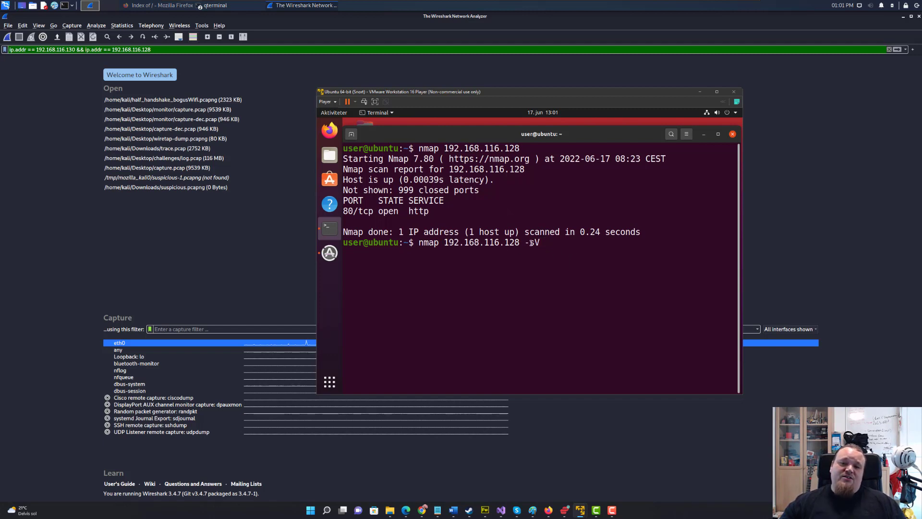
pyautogui.write('-p ')
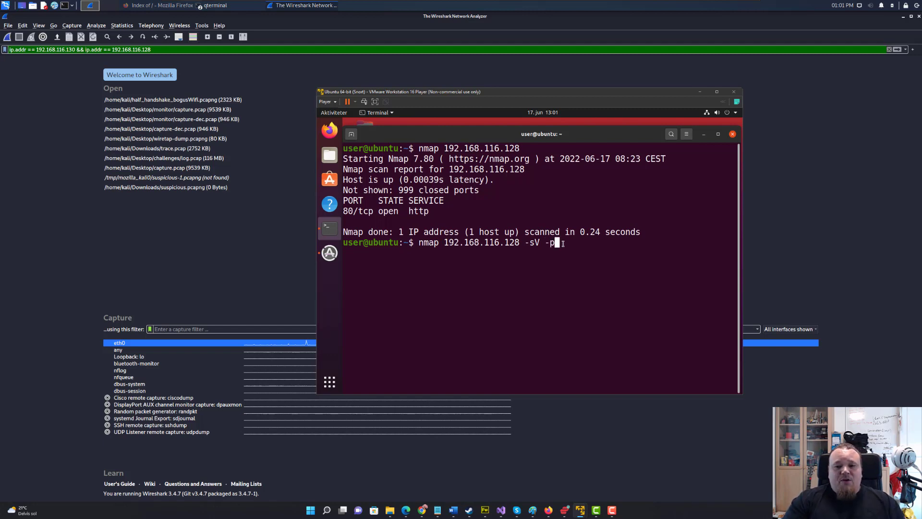
pyautogui.write('80')
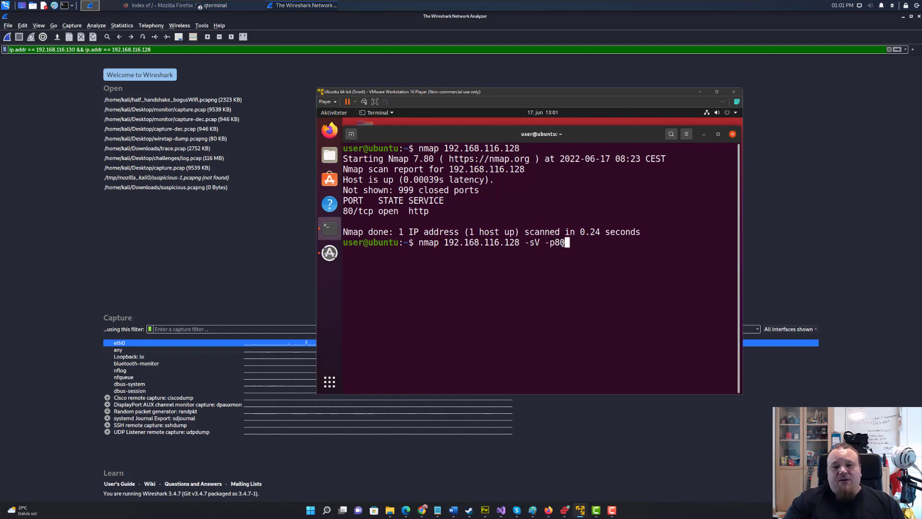
pyautogui.press('Left')
pyautogui.press('Left')
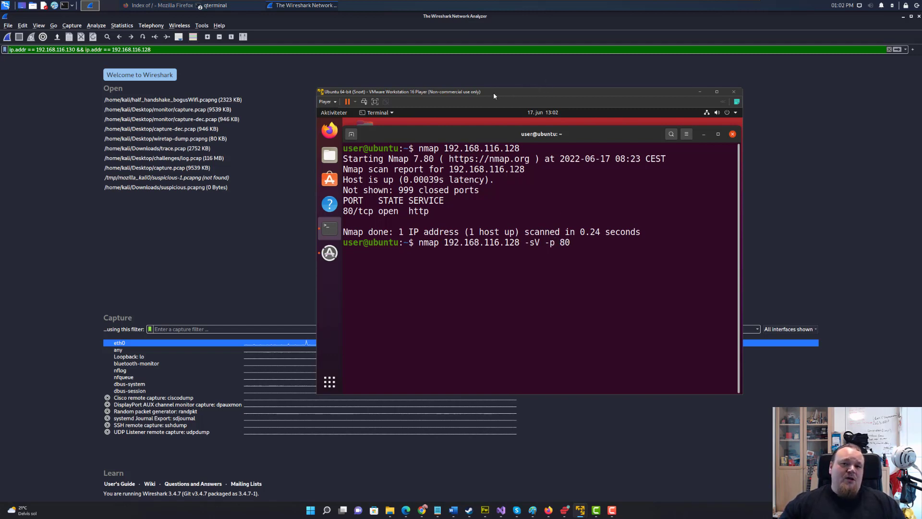
# Switch to Wireshark, review the display filter's two IP addresses, and record eth0 traffic during the nmap scan, stopping the capture once it finishes
pyautogui.click(255, 88)
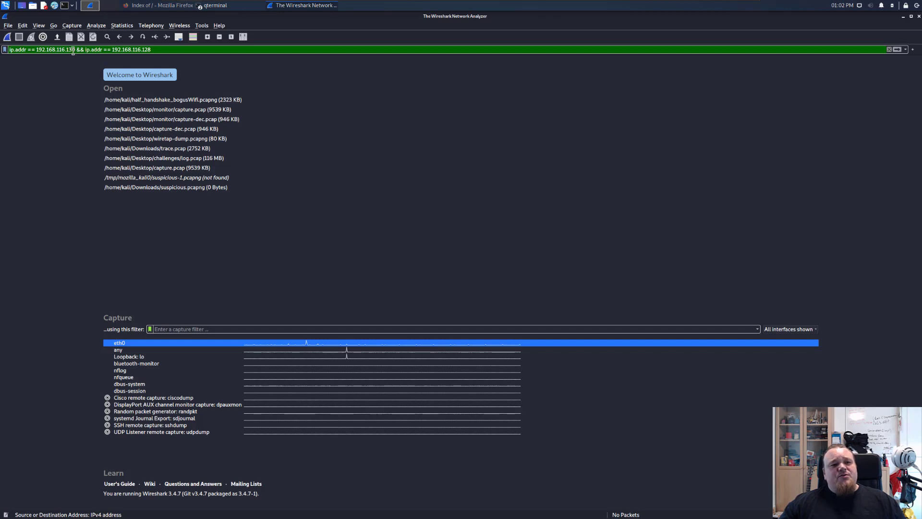
pyautogui.moveTo(76, 50); pyautogui.dragTo(34, 50)
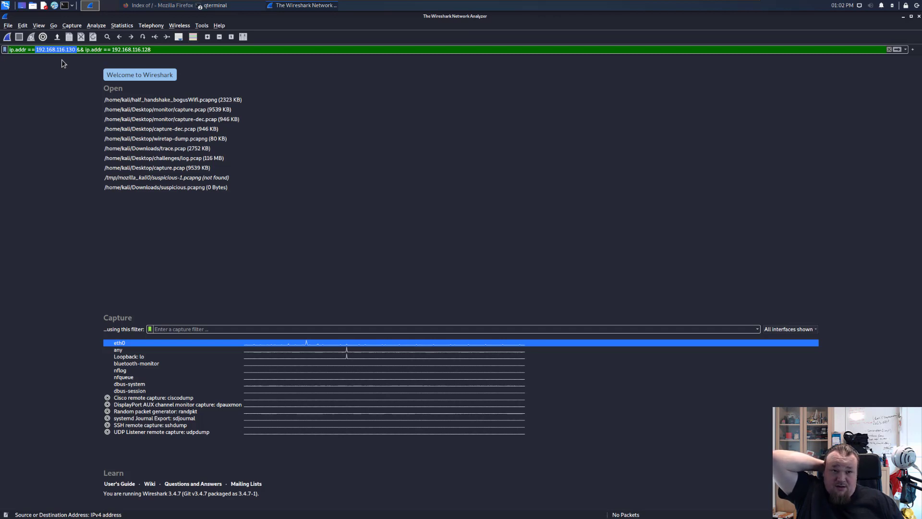
pyautogui.moveTo(142, 50); pyautogui.dragTo(153, 50)
pyautogui.click(153, 50)
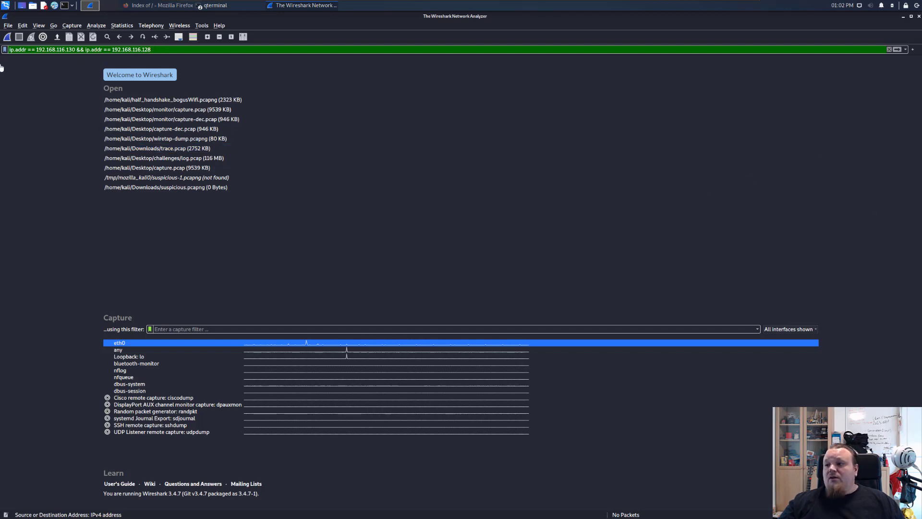
pyautogui.click(7, 36)
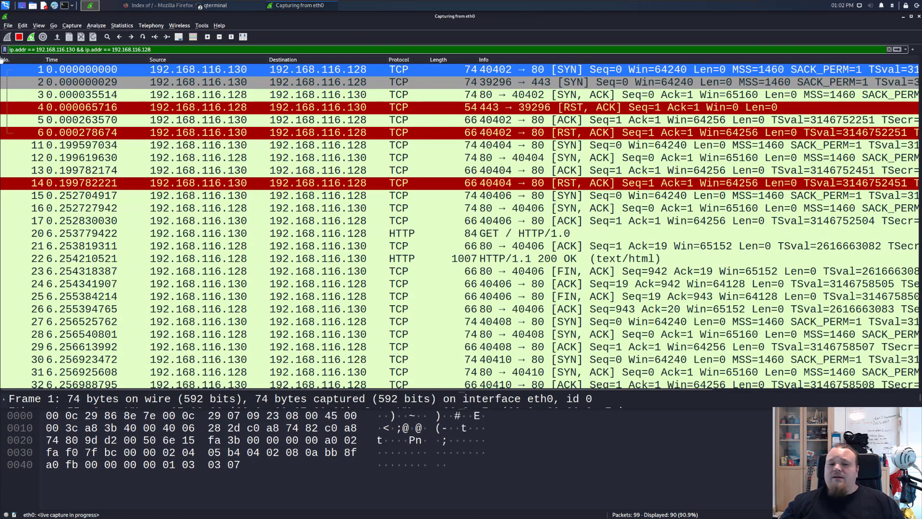
pyautogui.click(19, 37)
pyautogui.click(674, 109)
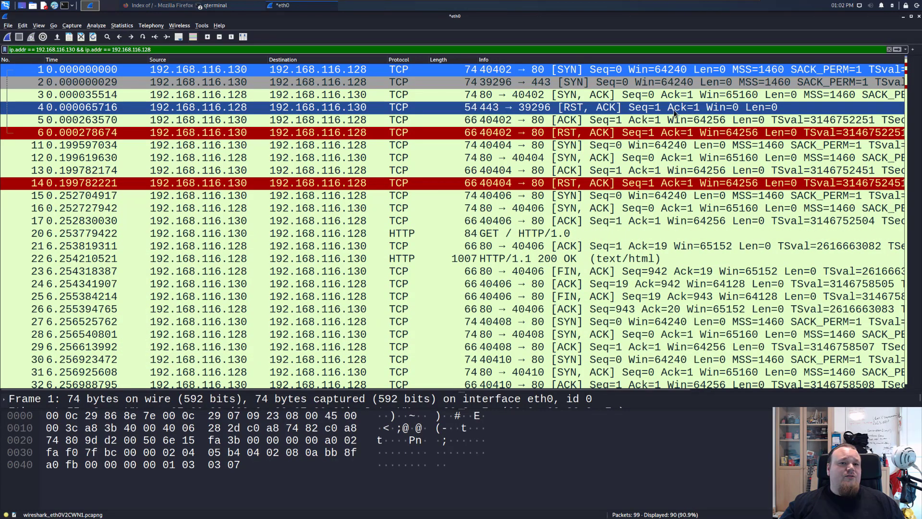
# Bring up the Ubuntu terminal and examine the service name and version reported for port 80 by the -sV scan
pyautogui.moveTo(921, 83); pyautogui.dragTo(551, 75)
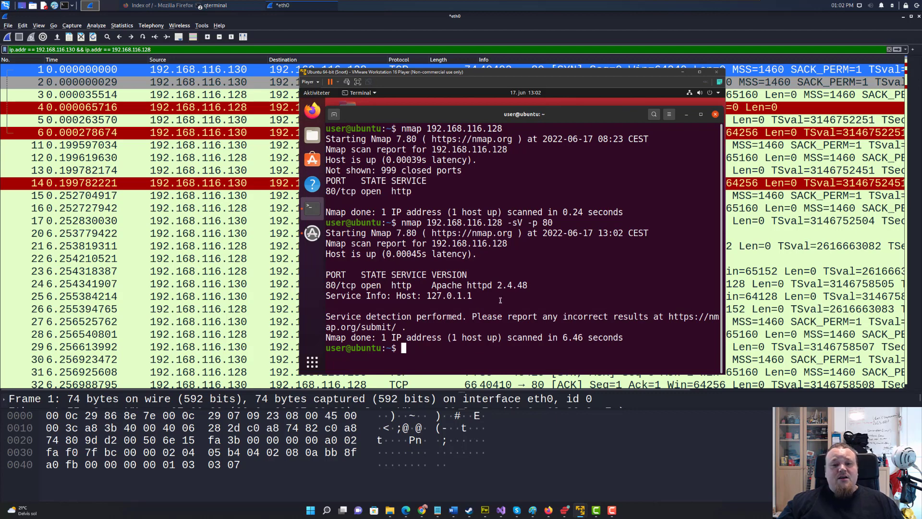
pyautogui.moveTo(531, 285); pyautogui.dragTo(406, 285)
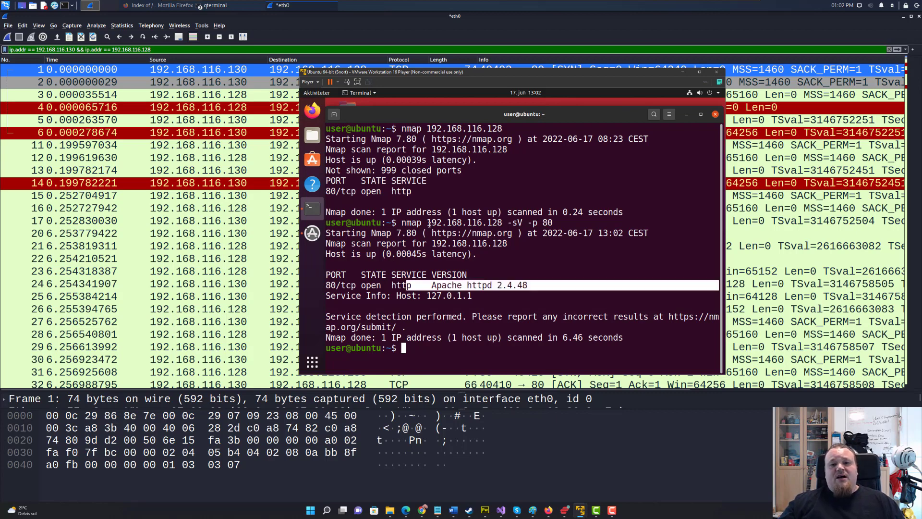
pyautogui.click(437, 289)
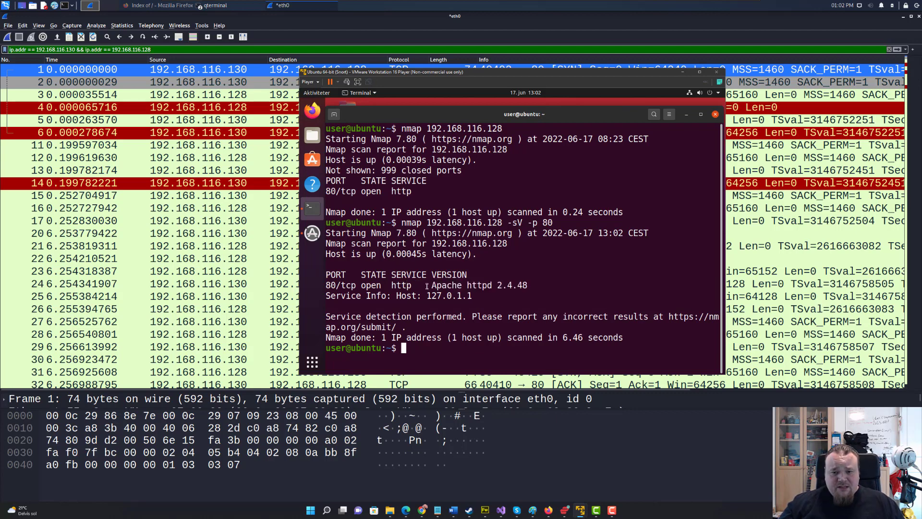
pyautogui.moveTo(431, 285); pyautogui.dragTo(525, 282)
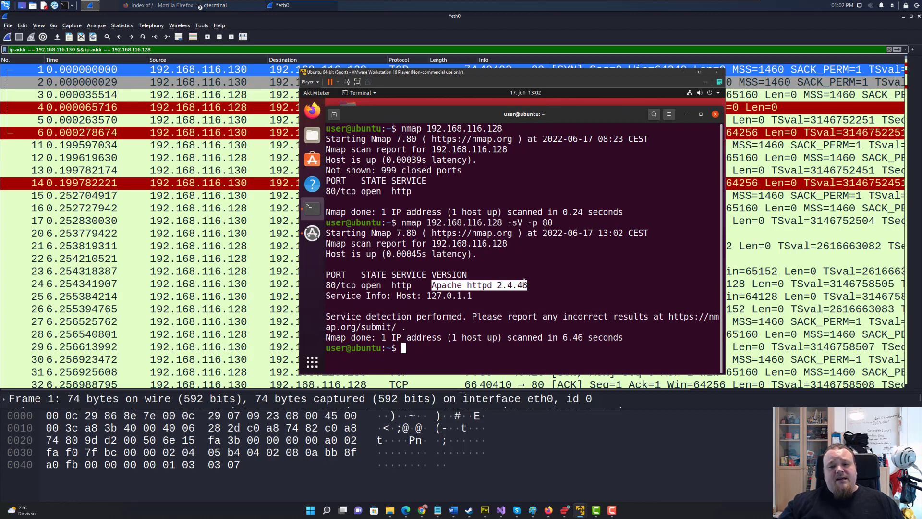
pyautogui.click(475, 279)
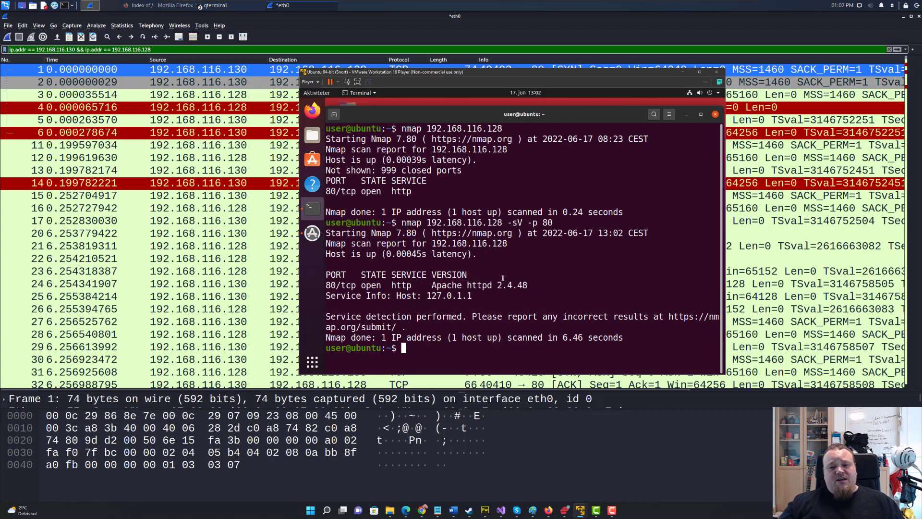
pyautogui.doubleClick(457, 286)
pyautogui.doubleClick(480, 285)
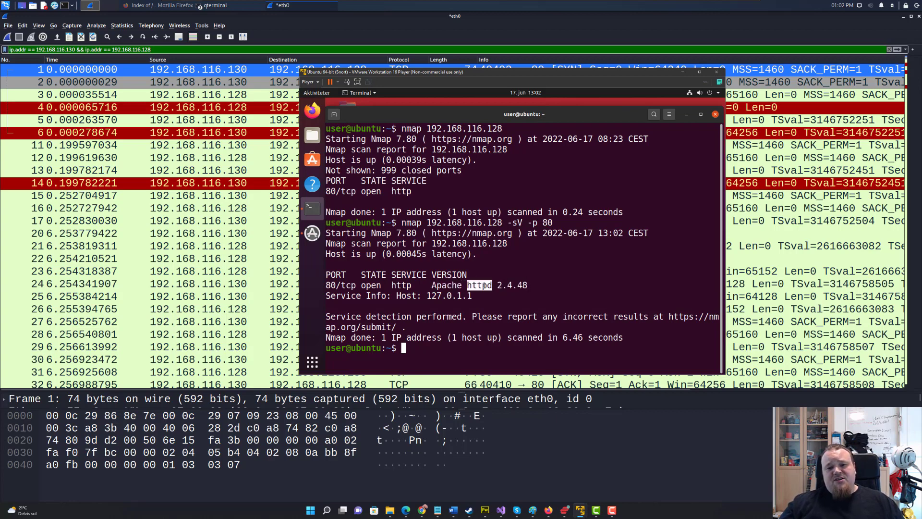
pyautogui.click(502, 283)
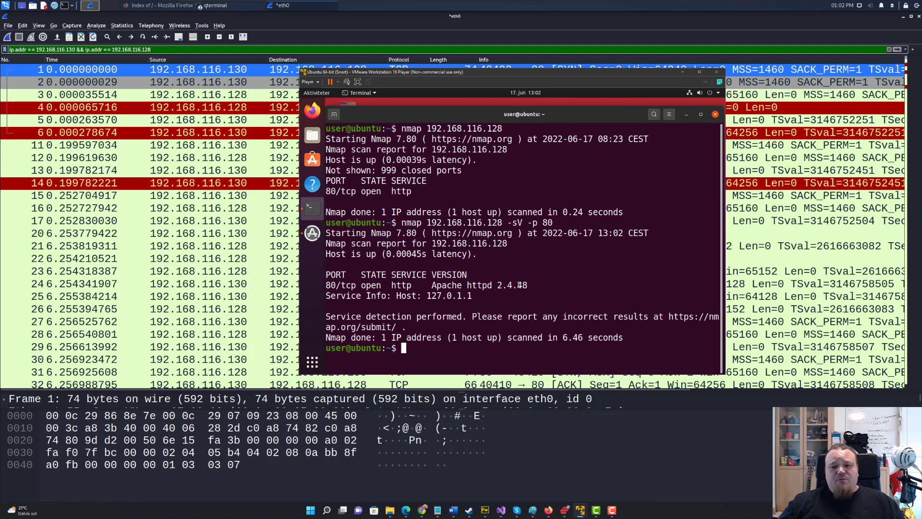
pyautogui.moveTo(518, 285); pyautogui.dragTo(522, 285)
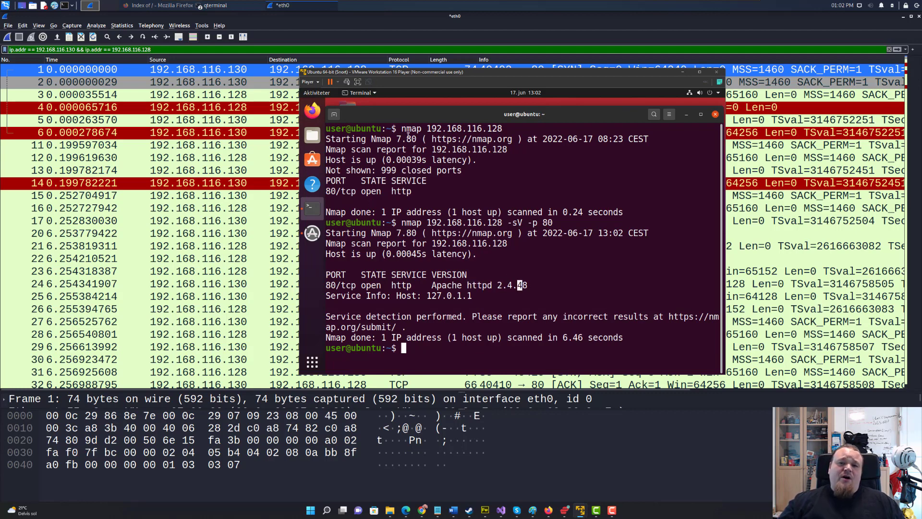
# Compare the port 80 line of the plain nmap scan with that of the -sV scan
pyautogui.moveTo(402, 129); pyautogui.dragTo(503, 127)
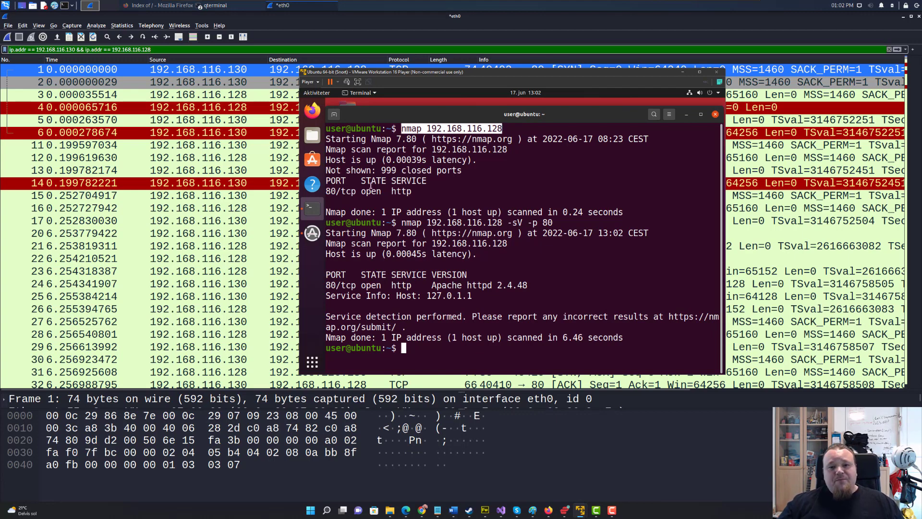
pyautogui.moveTo(413, 191); pyautogui.dragTo(324, 192)
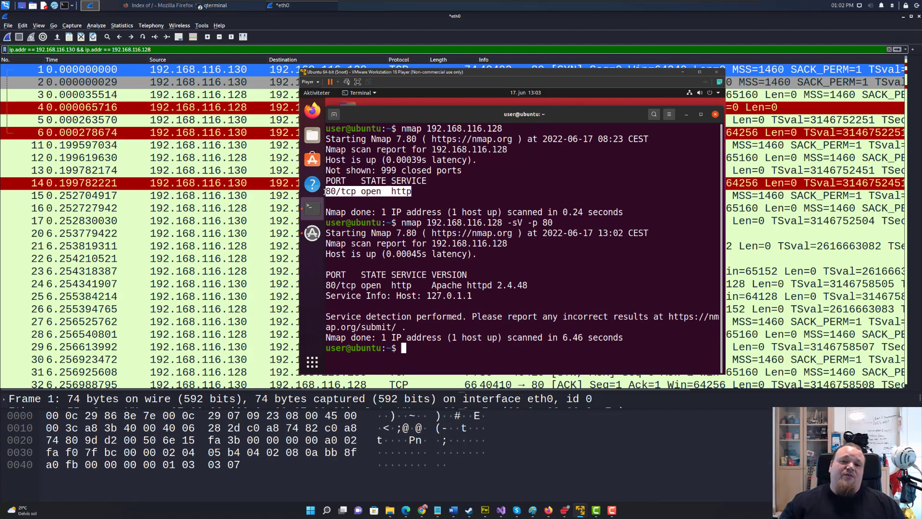
pyautogui.doubleClick(395, 191)
pyautogui.doubleClick(339, 192)
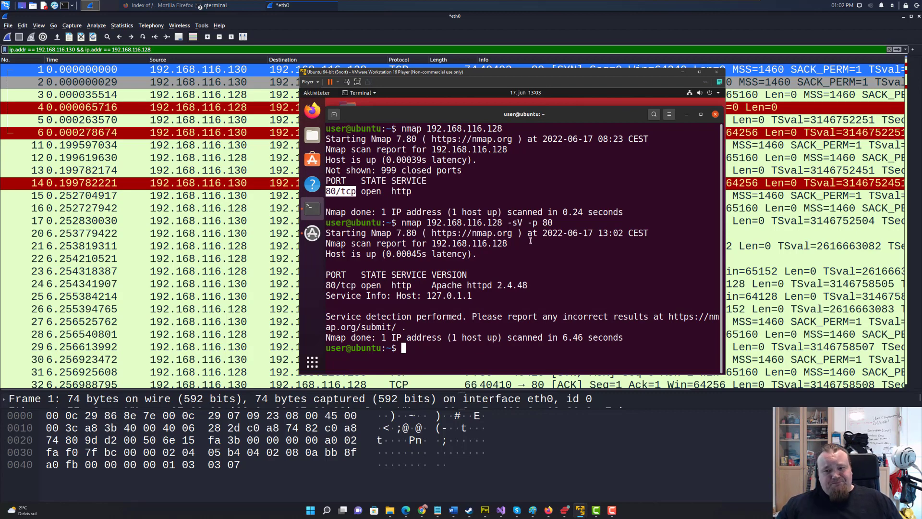
pyautogui.moveTo(522, 223); pyautogui.dragTo(514, 223)
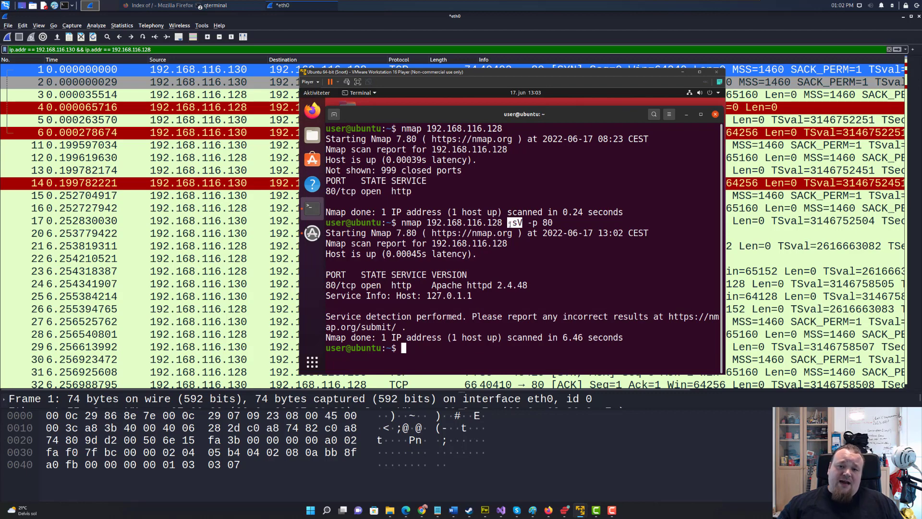
pyautogui.click(510, 224)
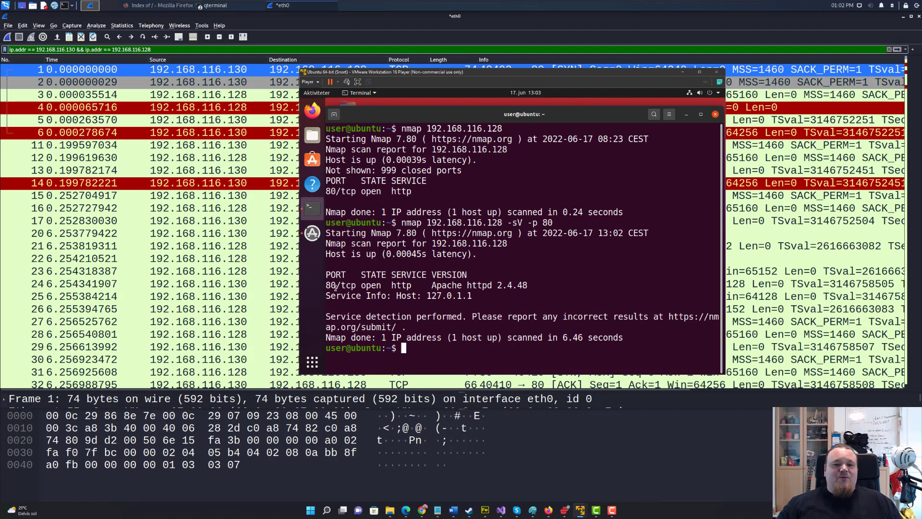
pyautogui.moveTo(337, 285); pyautogui.dragTo(428, 288)
pyautogui.moveTo(512, 286); pyautogui.dragTo(412, 284)
pyautogui.click(412, 278)
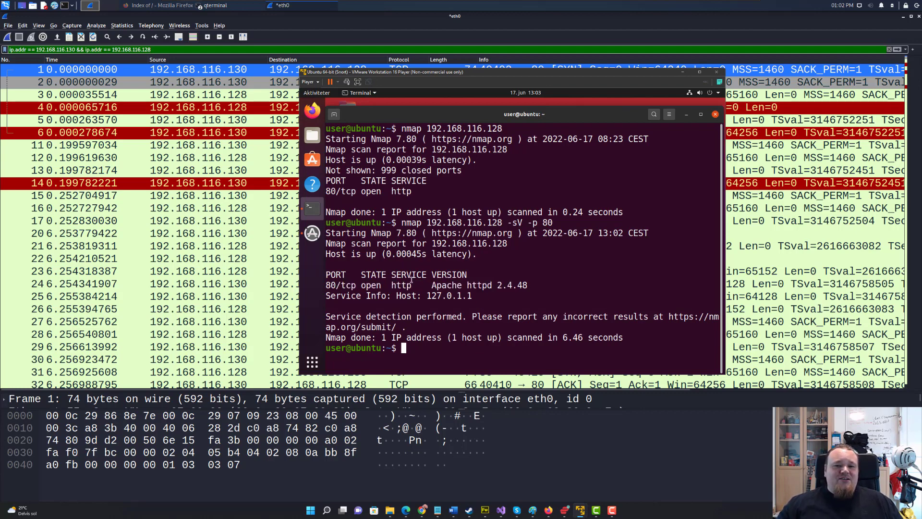
# Return to Wireshark and examine the initial SYN packets to ports 80 and 443 and the reply from port 443
pyautogui.hotkey('alt', 'Tab')
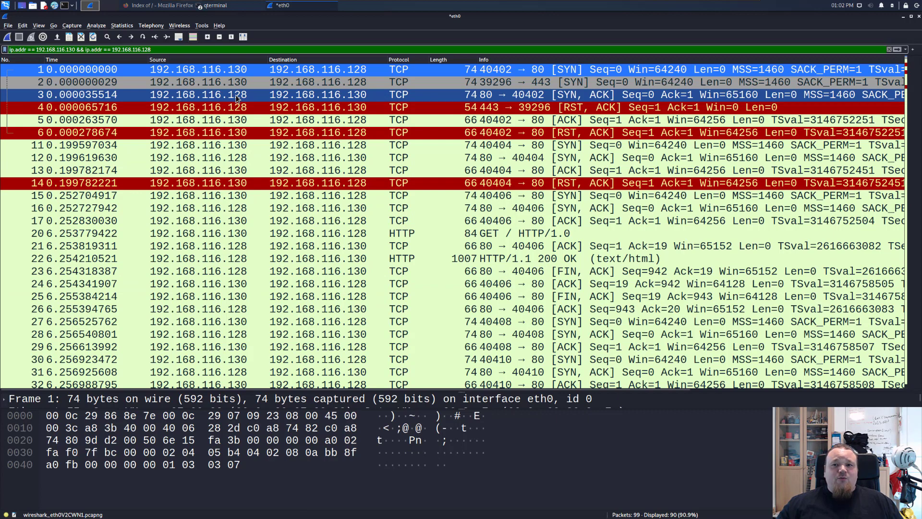
pyautogui.click(439, 80)
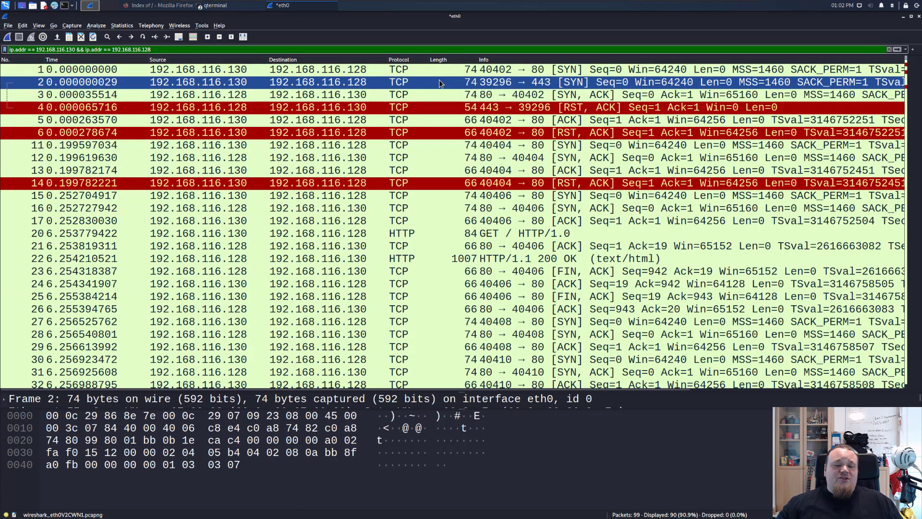
pyautogui.click(440, 70)
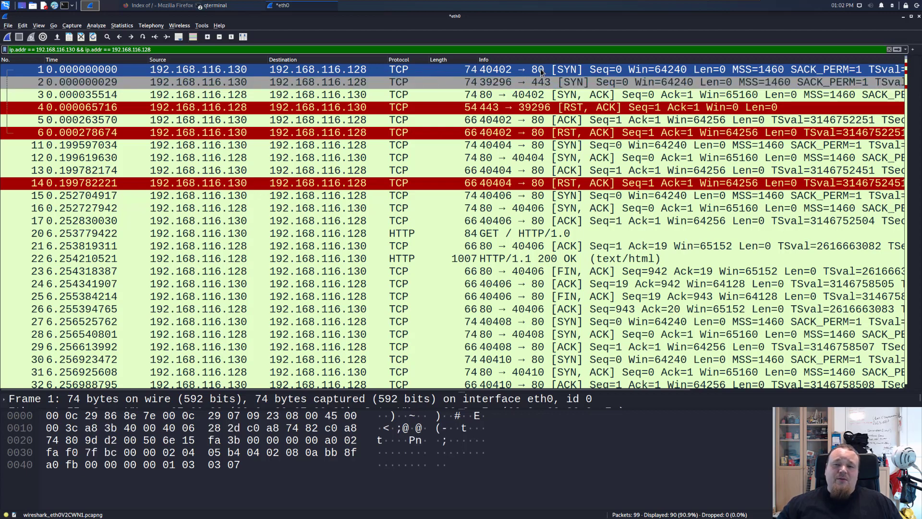
pyautogui.click(524, 80)
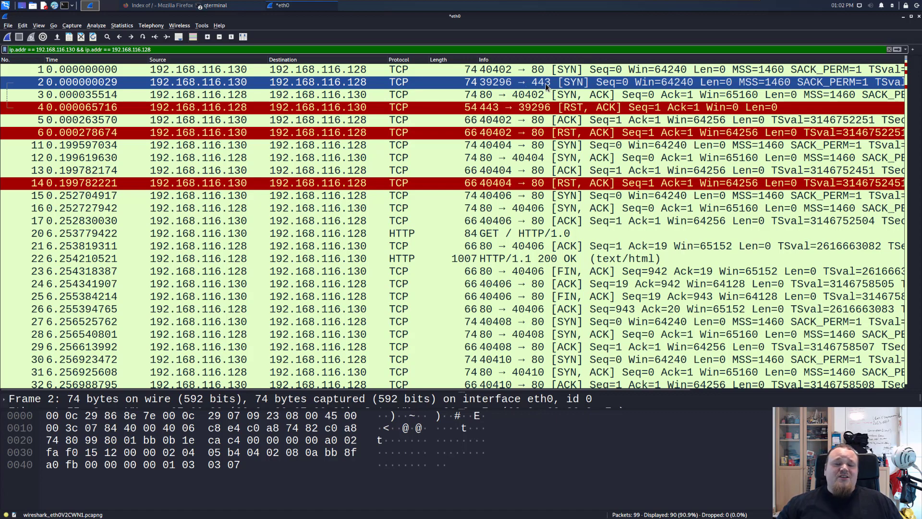
pyautogui.click(526, 107)
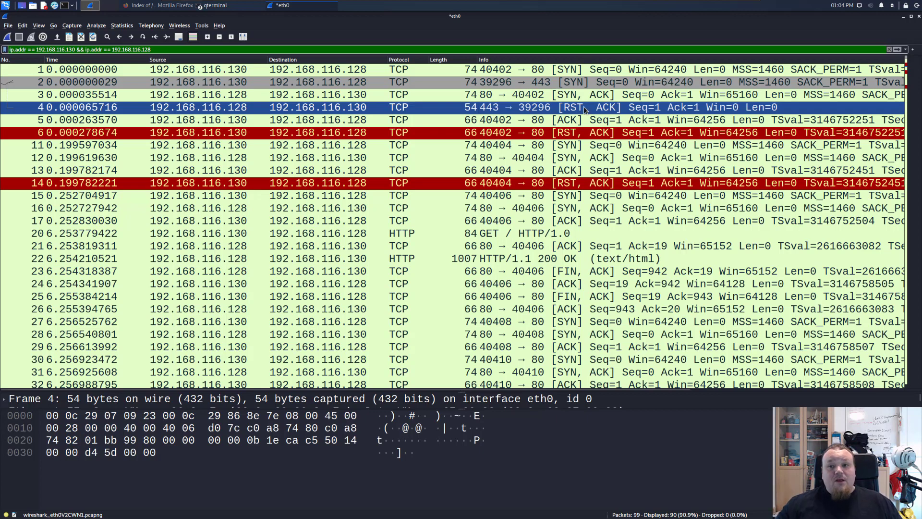
# Trace the first port 80 connection through its SYN, SYN-ACK and RST-ACK packets
pyautogui.click(552, 69)
pyautogui.click(536, 96)
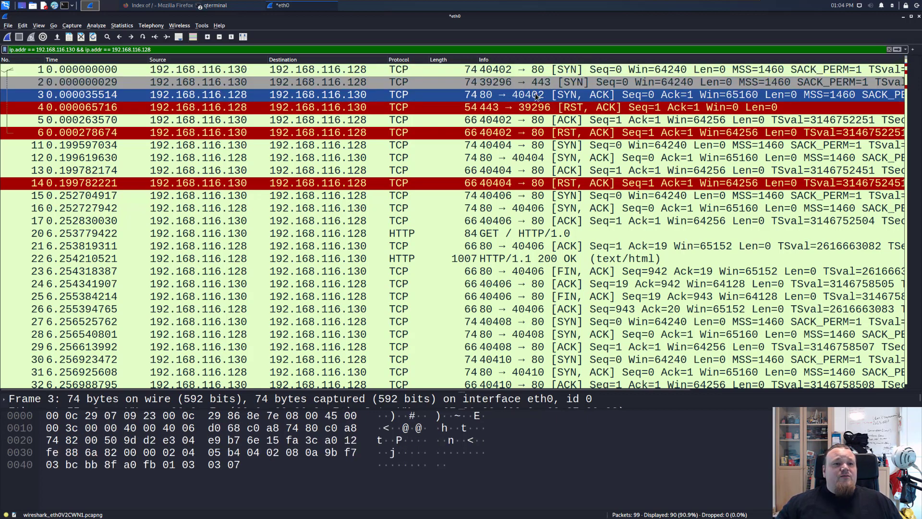
pyautogui.click(522, 137)
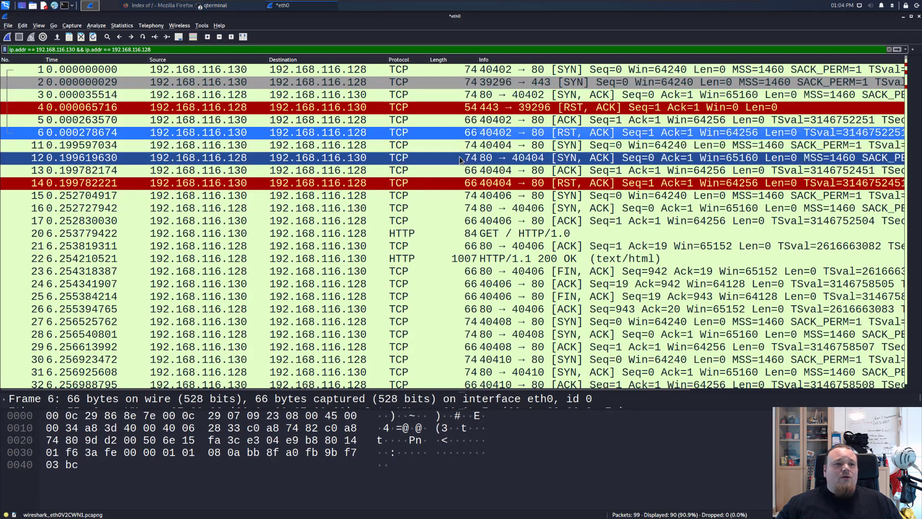
pyautogui.click(492, 70)
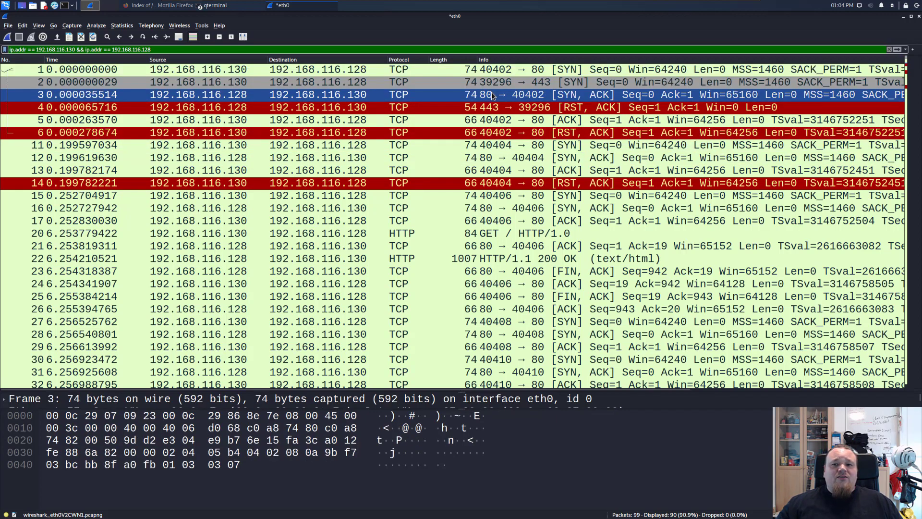
# Review the first port 80 handshake's SYN-ACK and ACK, and trace the 40404 connection from SYN to RST-ACK
pyautogui.click(495, 98)
pyautogui.click(497, 123)
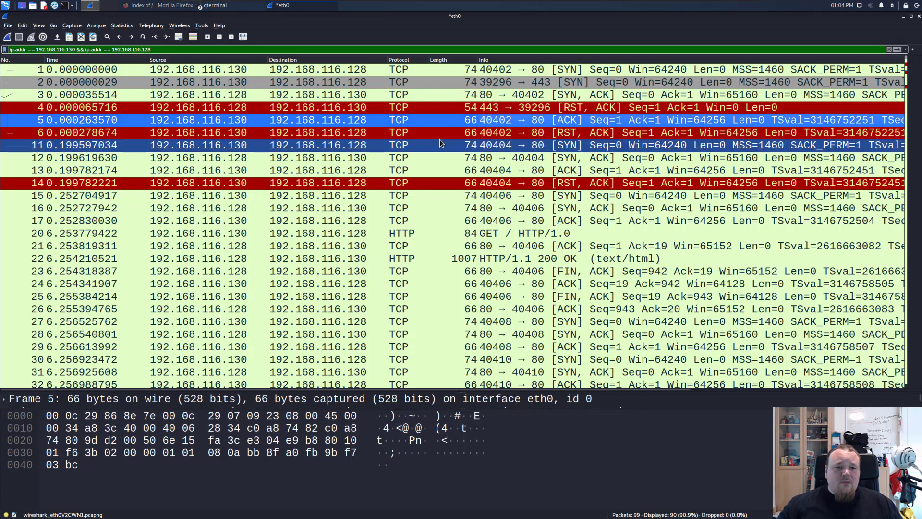
pyautogui.click(451, 149)
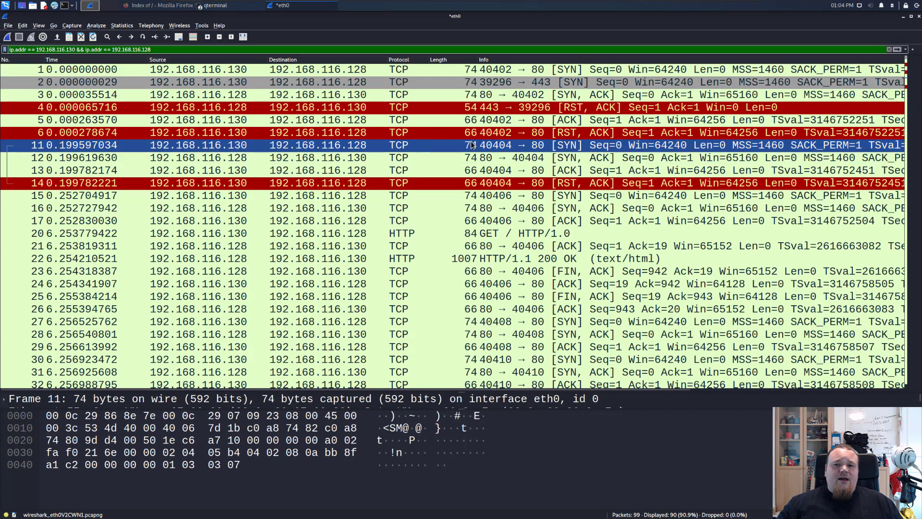
pyautogui.click(500, 157)
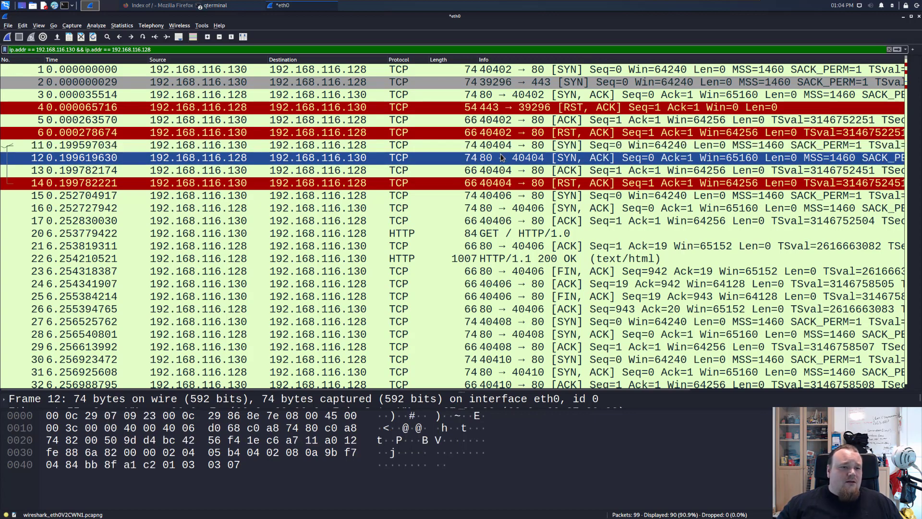
pyautogui.click(499, 170)
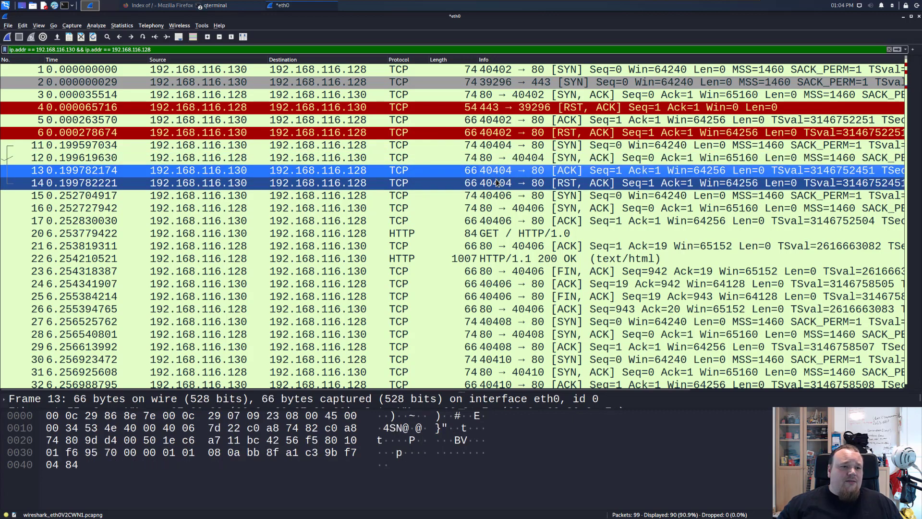
pyautogui.click(498, 183)
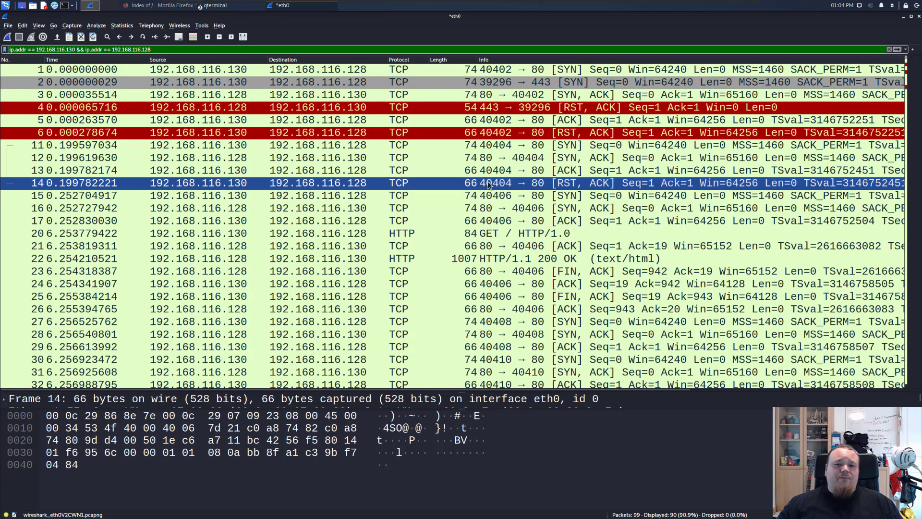
# Trace the three-way handshake of the port 80 connection from source port 40406
pyautogui.click(492, 196)
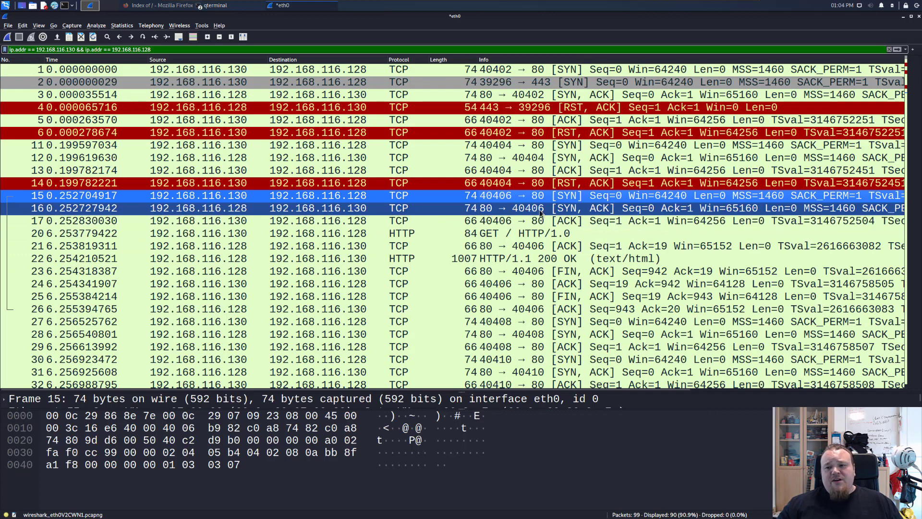
pyautogui.click(517, 215)
pyautogui.click(517, 222)
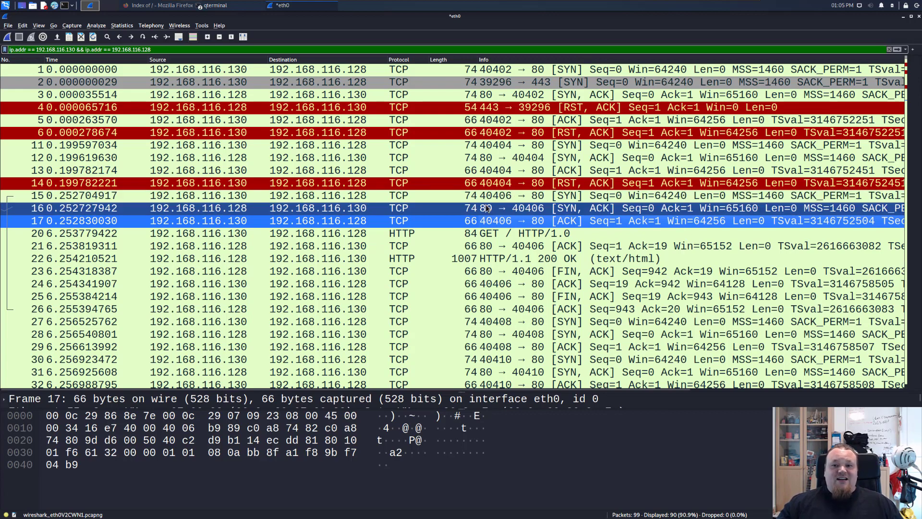
# Select the GET / HTTP/1.0 packet and expand its Hypertext Transfer Protocol details down to the Expert Info
pyautogui.click(521, 234)
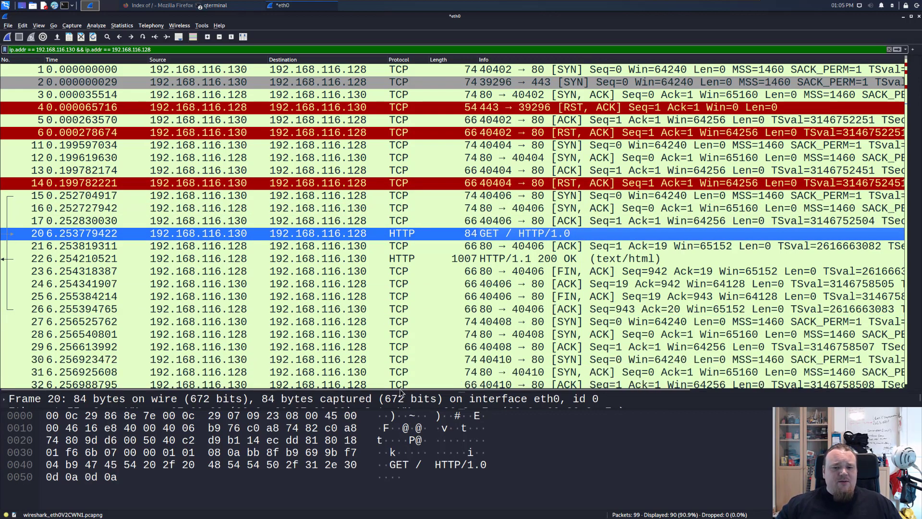
pyautogui.moveTo(454, 391); pyautogui.dragTo(451, 267)
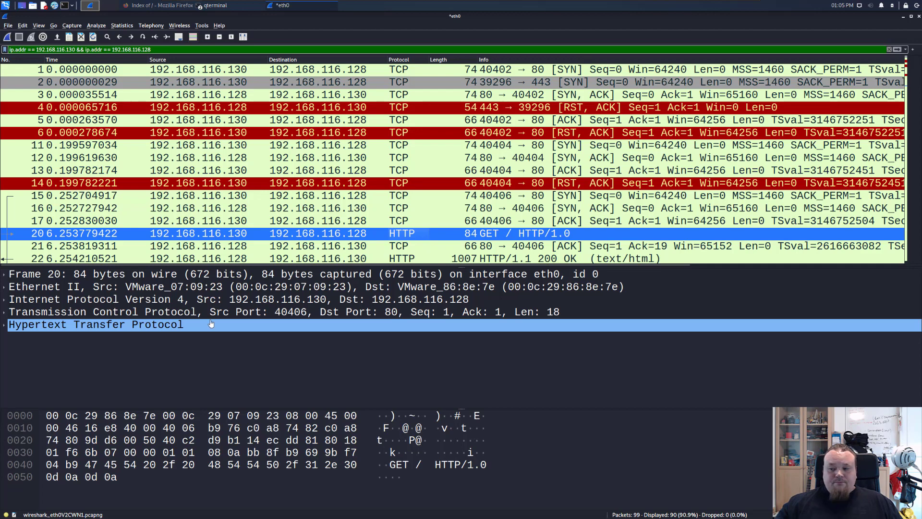
pyautogui.click(5, 329)
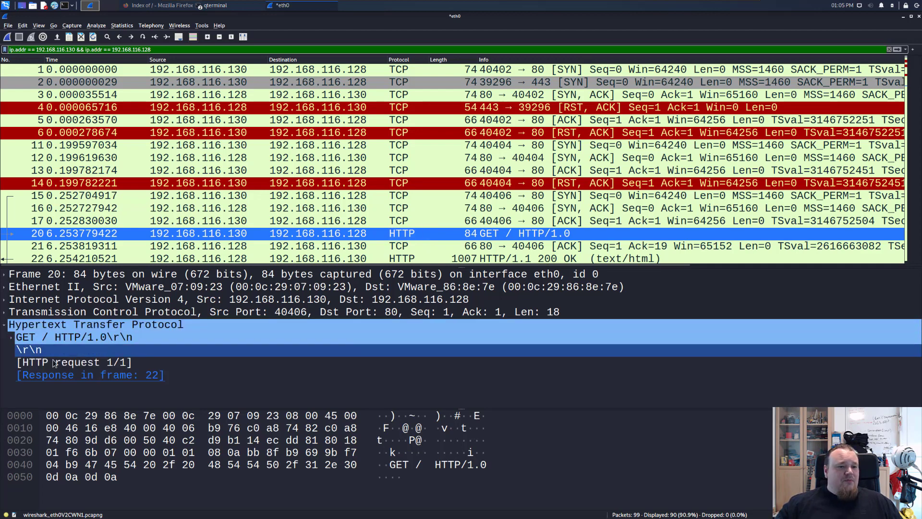
pyautogui.click(11, 337)
pyautogui.scroll(-1, 116, 351)
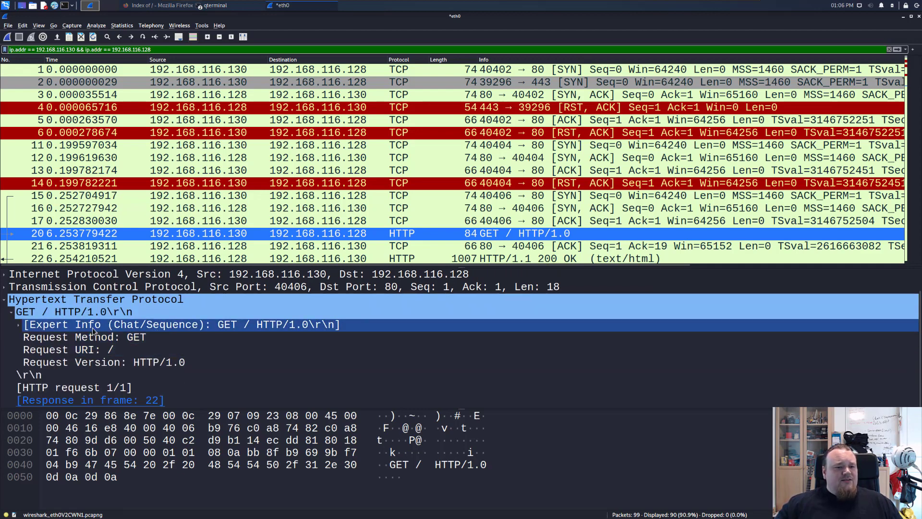
pyautogui.click(19, 326)
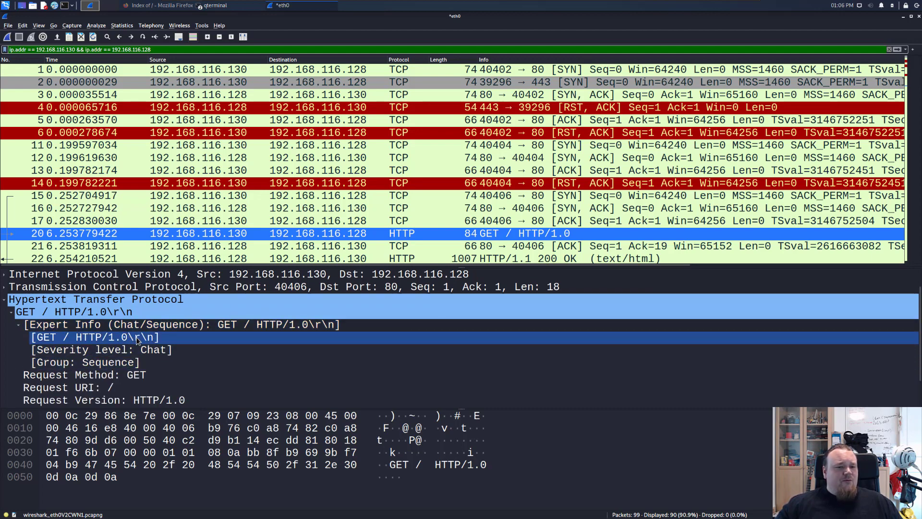
# Enlarge the packet details area and examine the request version and GET line of frame 20
pyautogui.moveTo(476, 409); pyautogui.dragTo(475, 476)
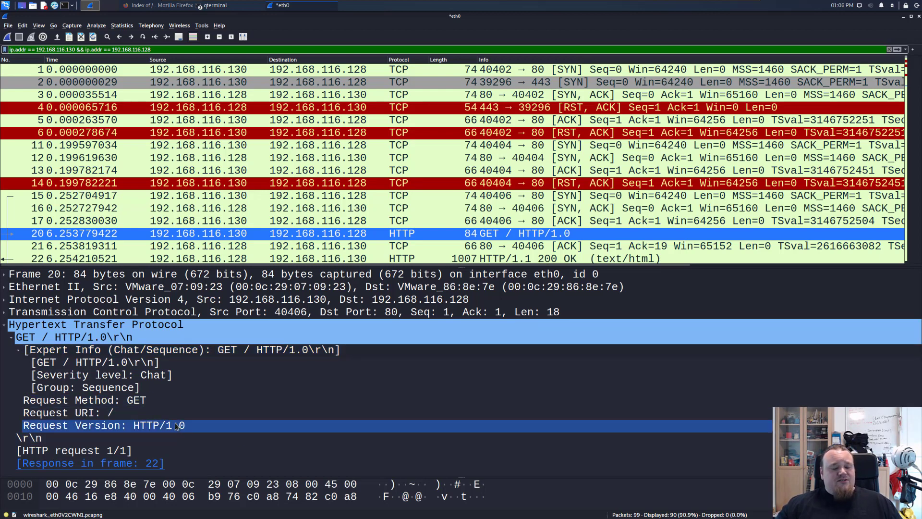
pyautogui.click(156, 426)
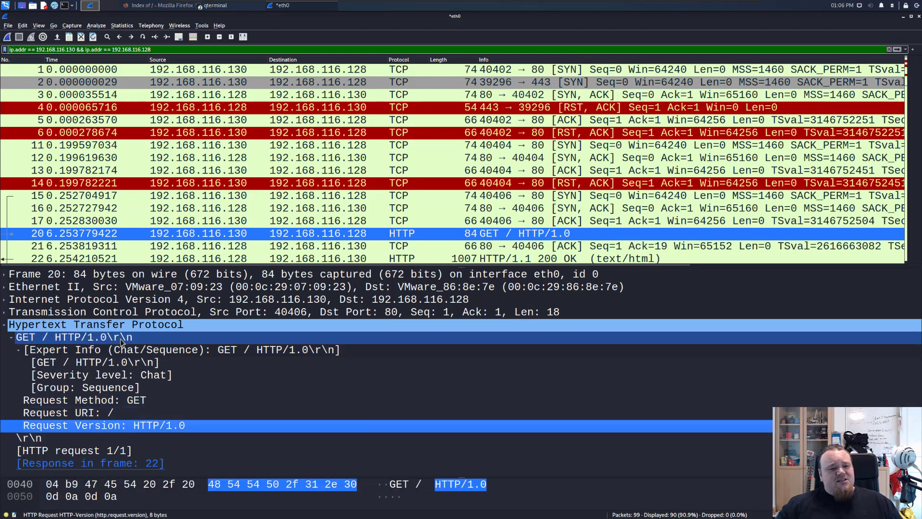
pyautogui.click(100, 341)
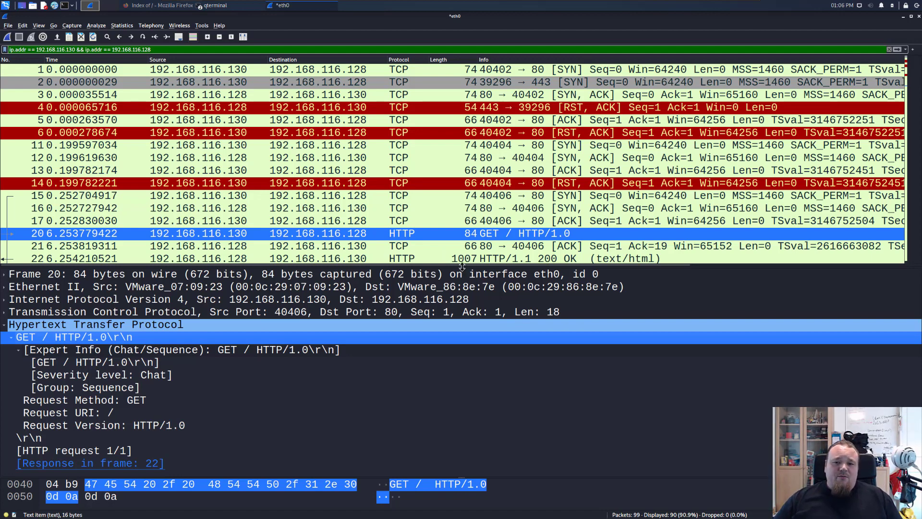
# Examine the server's ACK in frame 21 and read the headers of the HTTP/1.1 200 OK response in frame 22
pyautogui.moveTo(463, 265); pyautogui.dragTo(460, 371)
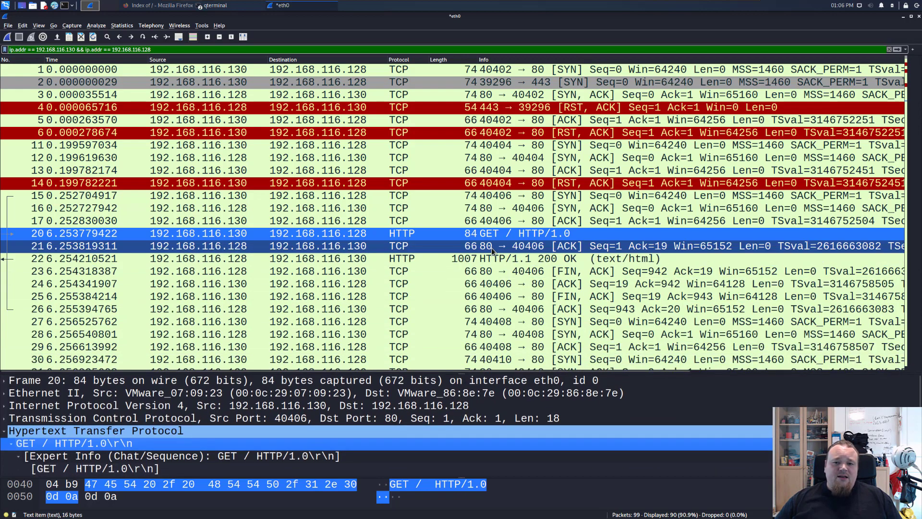
pyautogui.click(491, 247)
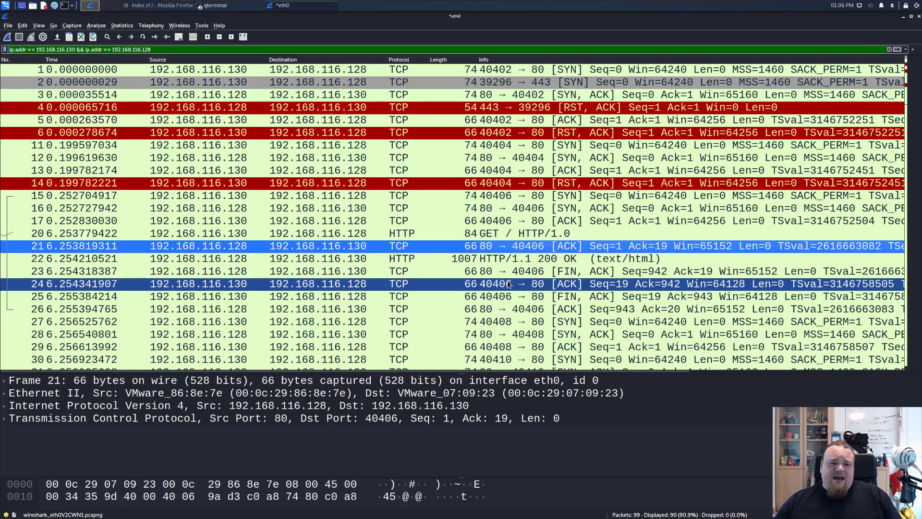
pyautogui.click(528, 262)
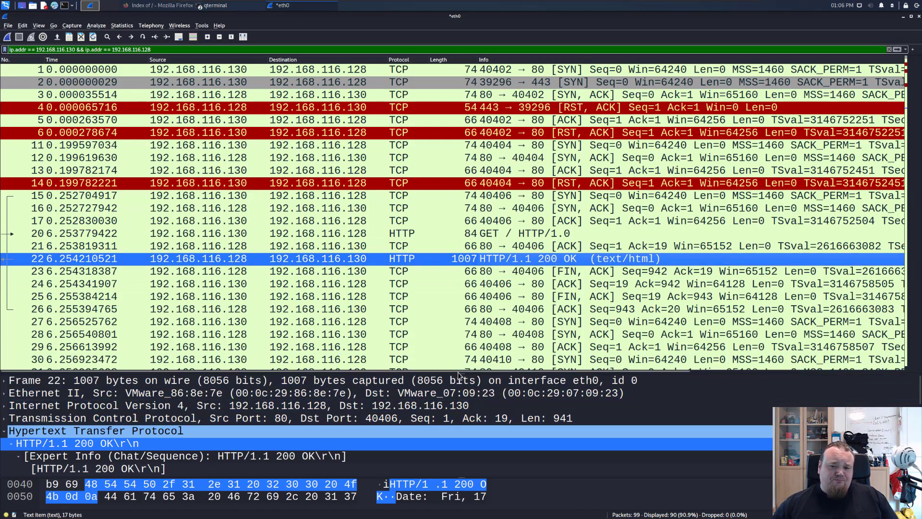
pyautogui.moveTo(443, 372); pyautogui.dragTo(473, 174)
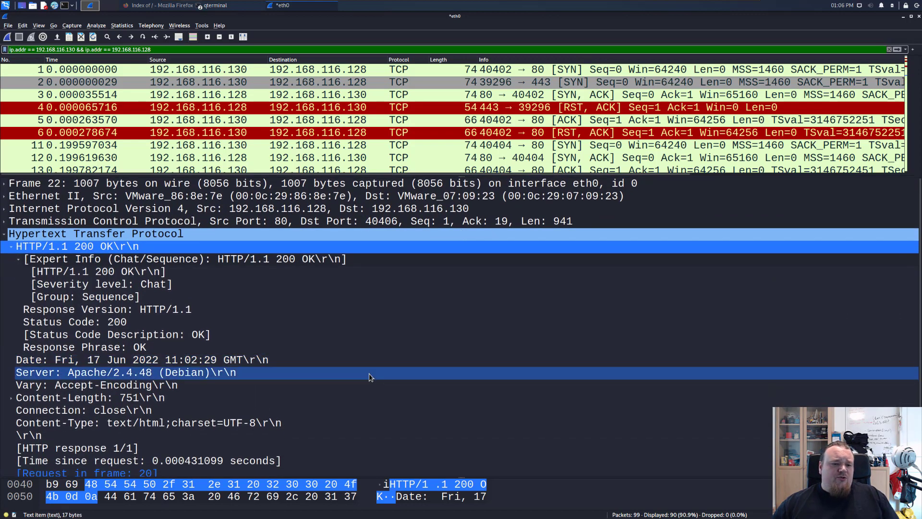
pyautogui.scroll(-2, 368, 374)
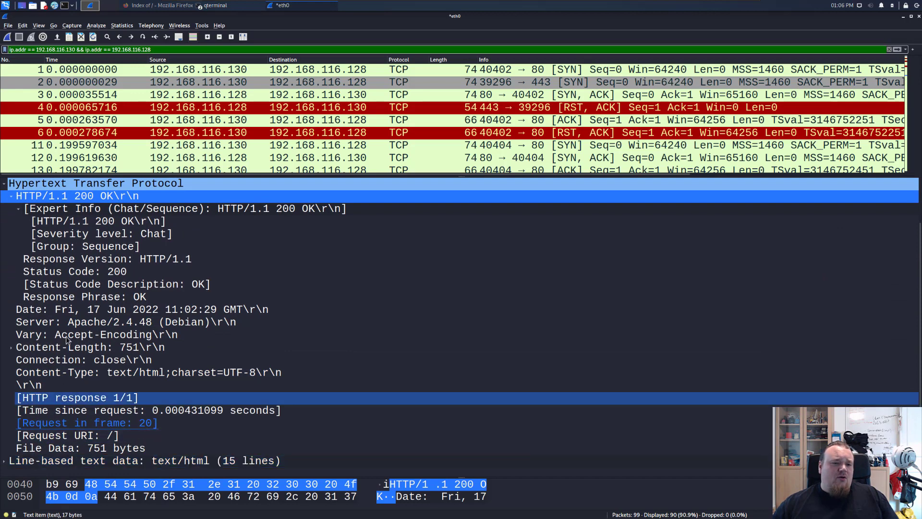
pyautogui.scroll(2, 19, 360)
# Collapse the HTTP headers of frame 22, expand its line-based text data, and examine the address line in the HTML
pyautogui.click(5, 236)
pyautogui.click(7, 246)
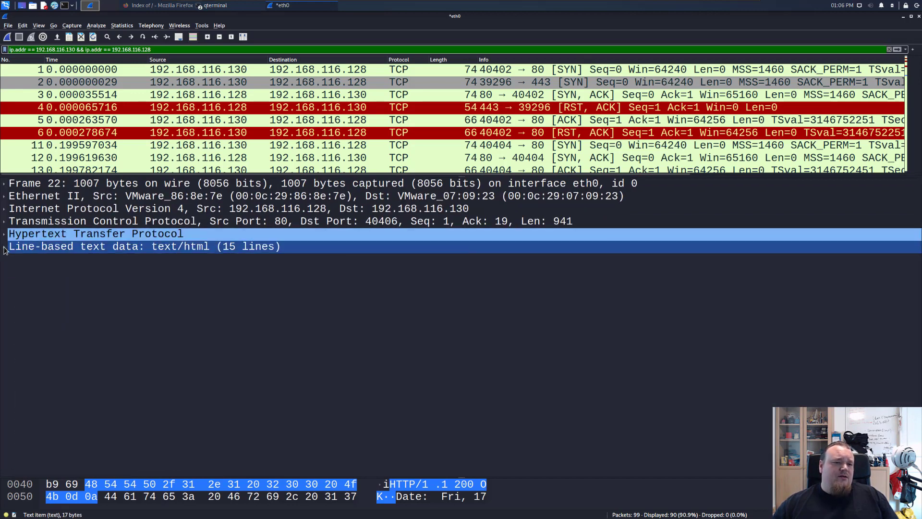
pyautogui.click(5, 248)
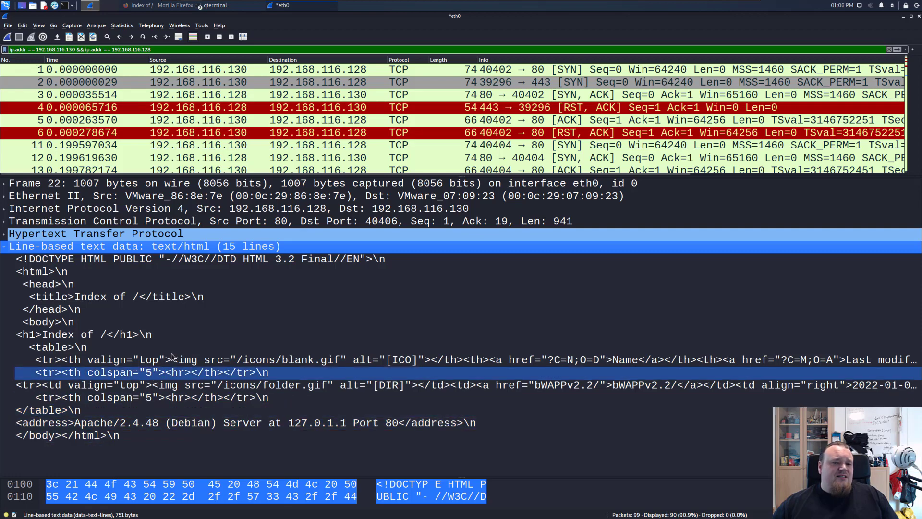
pyautogui.click(137, 432)
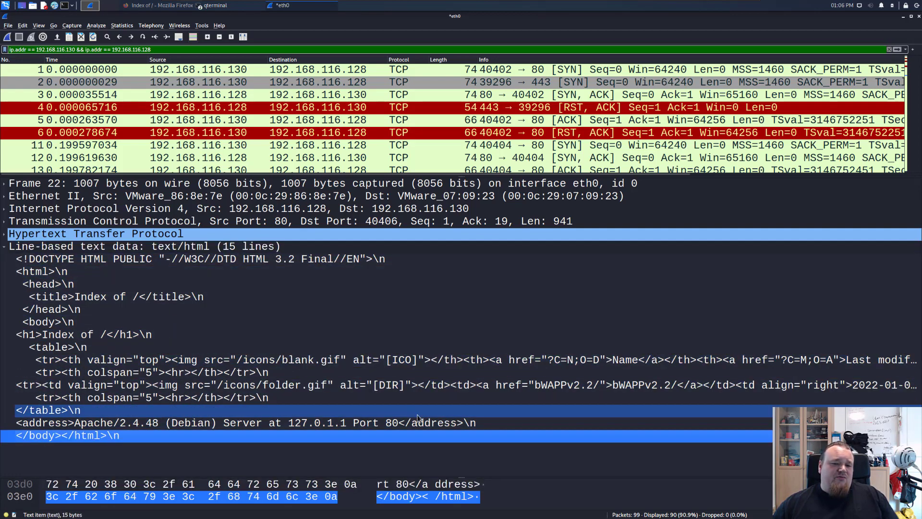
pyautogui.click(283, 424)
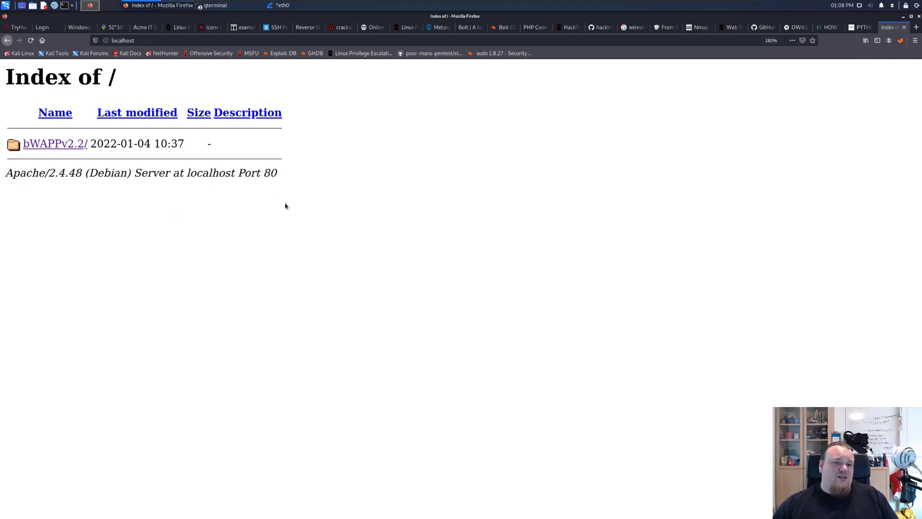
# In Firefox, examine the server signature line beneath the localhost directory index, and return to Wireshark
pyautogui.moveTo(277, 174); pyautogui.dragTo(45, 173)
pyautogui.click(98, 175)
pyautogui.doubleClick(98, 176)
pyautogui.click(98, 176)
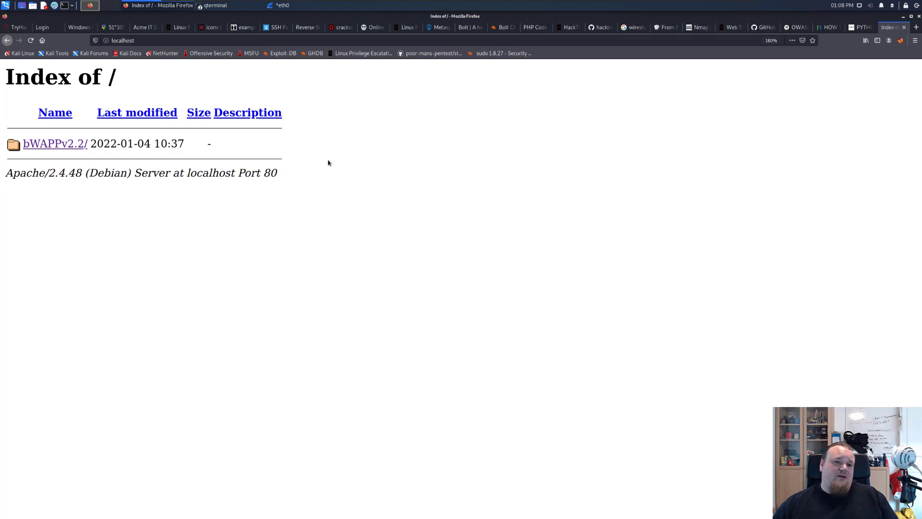
pyautogui.click(902, 16)
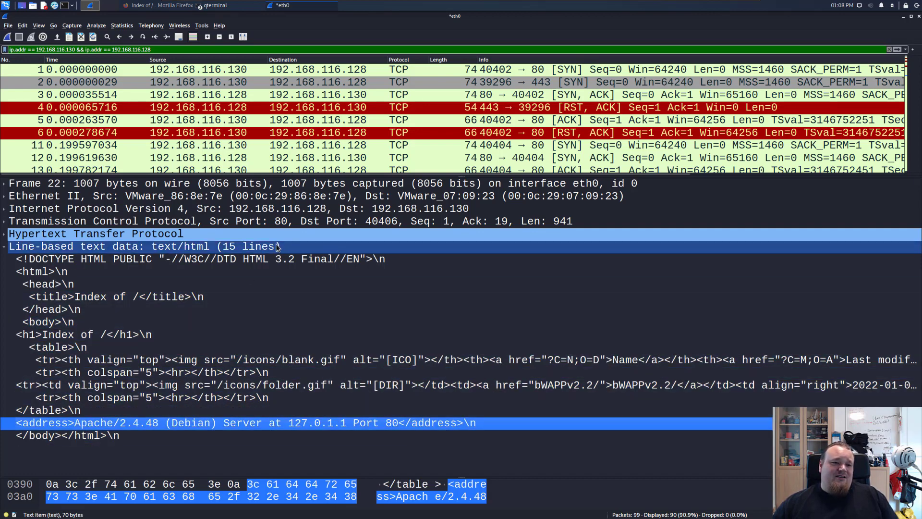
# Collapse the HTML text data, reread the HTTP response headers of frame 22, and collapse them too
pyautogui.click(5, 248)
pyautogui.click(5, 234)
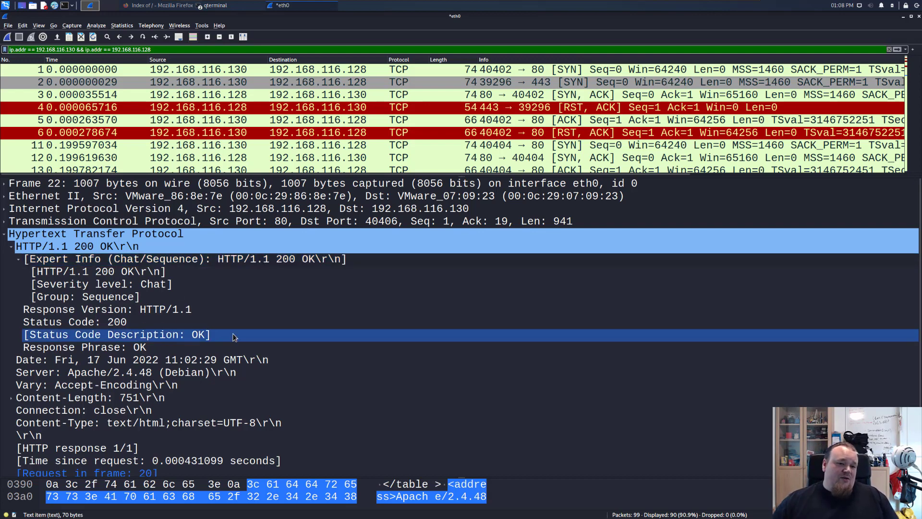
pyautogui.scroll(-2, 263, 349)
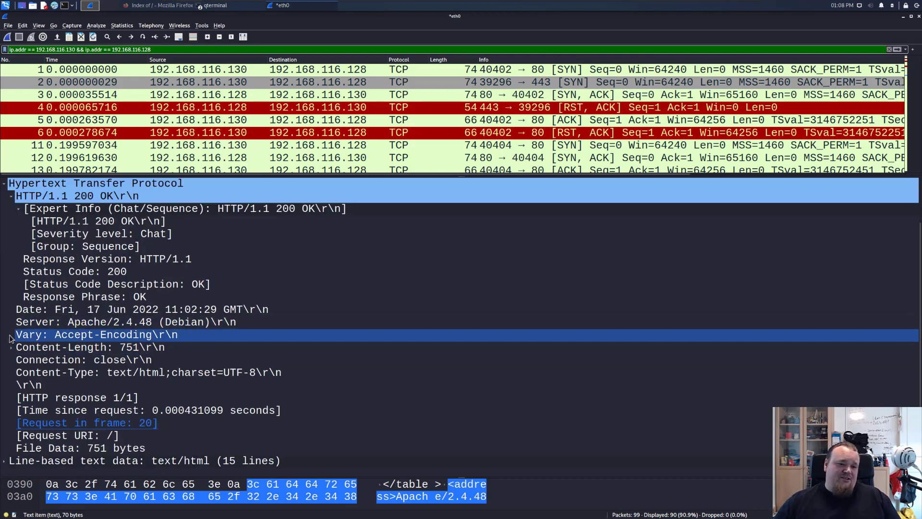
pyautogui.scroll(2, 29, 346)
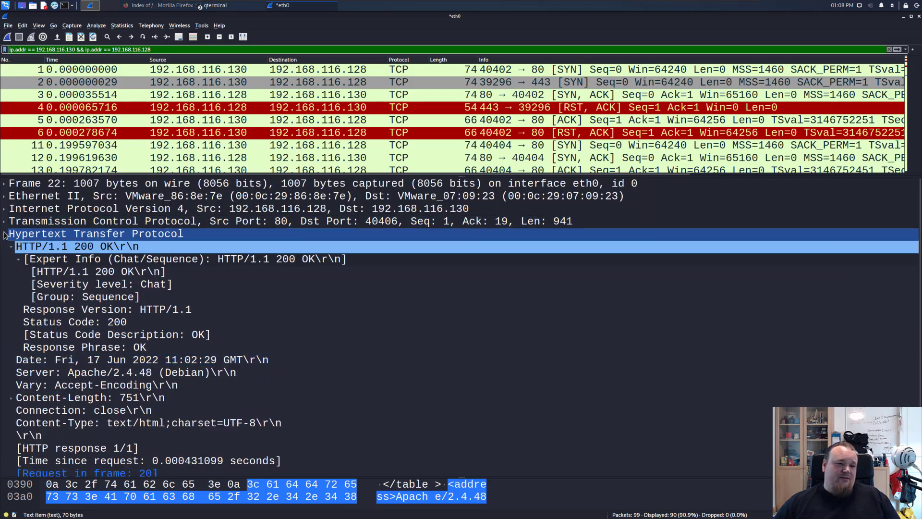
pyautogui.click(5, 236)
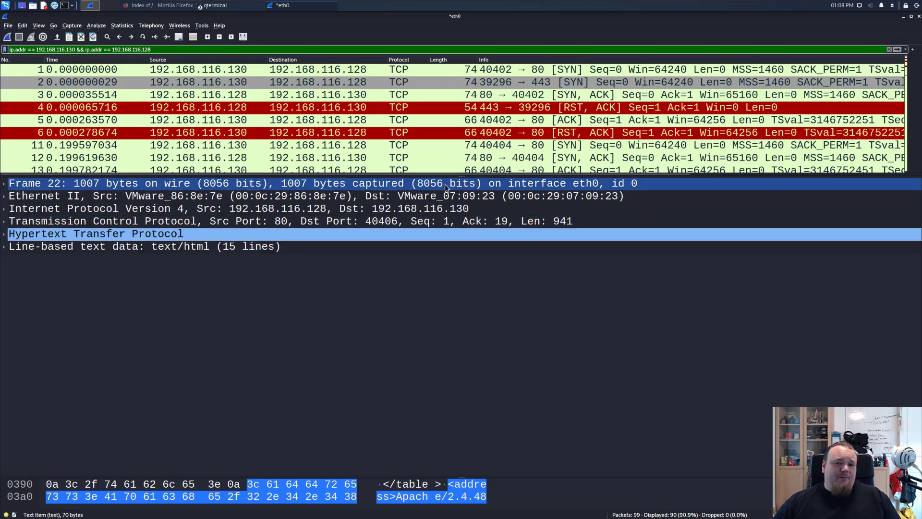
# Enlarge the packet list and retrace the 40406 connection's ACK, SYN-ACK and GET request packets
pyautogui.moveTo(452, 174); pyautogui.dragTo(500, 351)
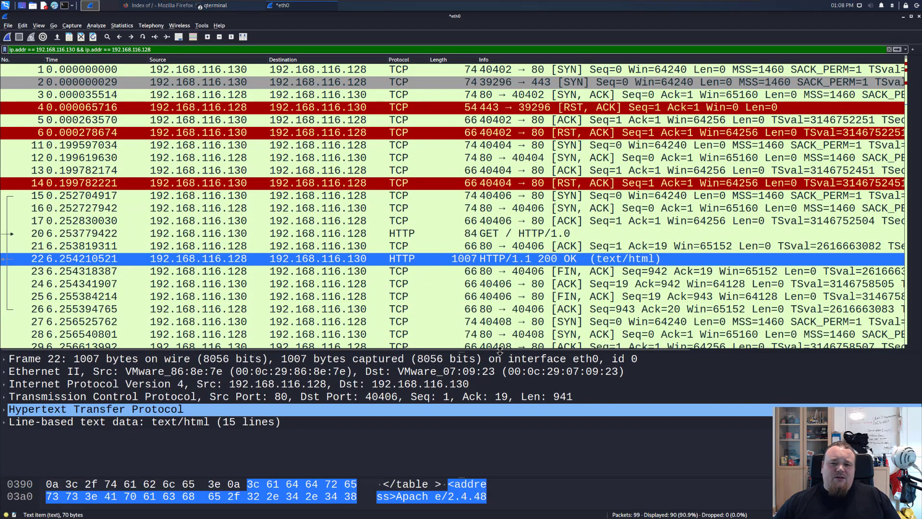
pyautogui.click(475, 246)
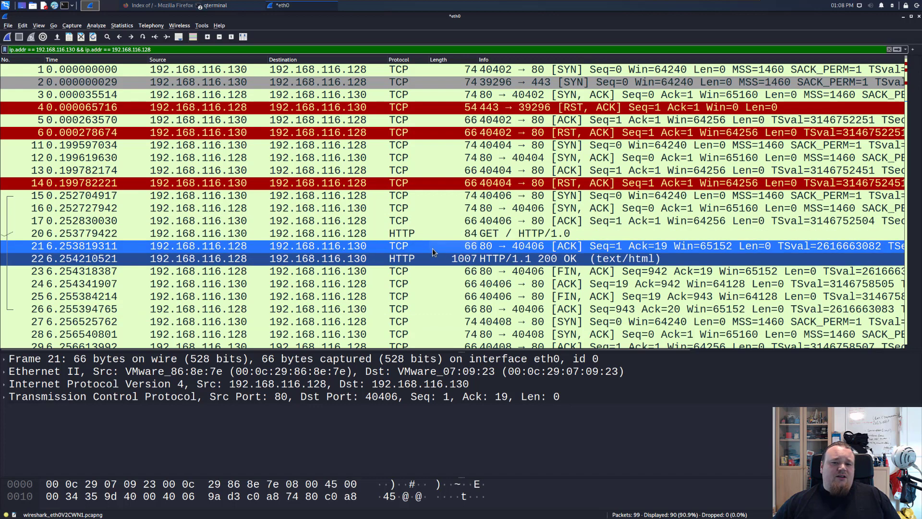
pyautogui.click(126, 207)
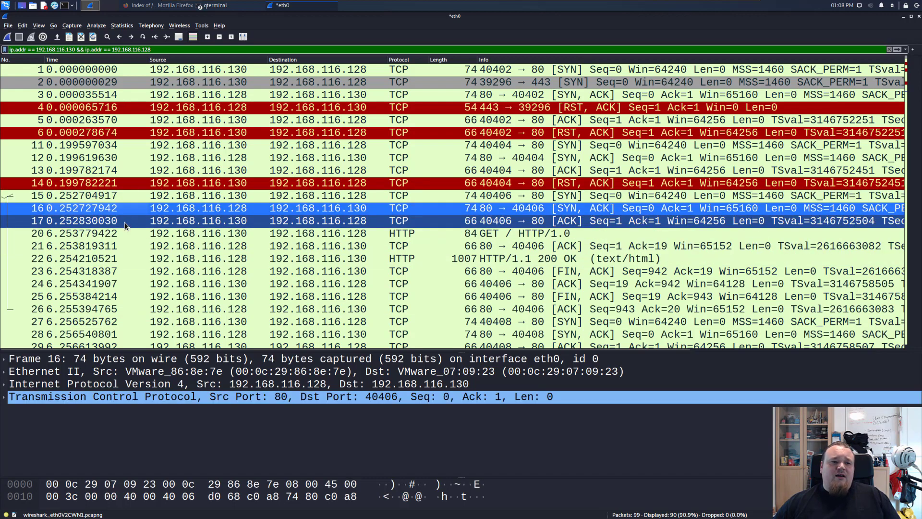
pyautogui.click(125, 222)
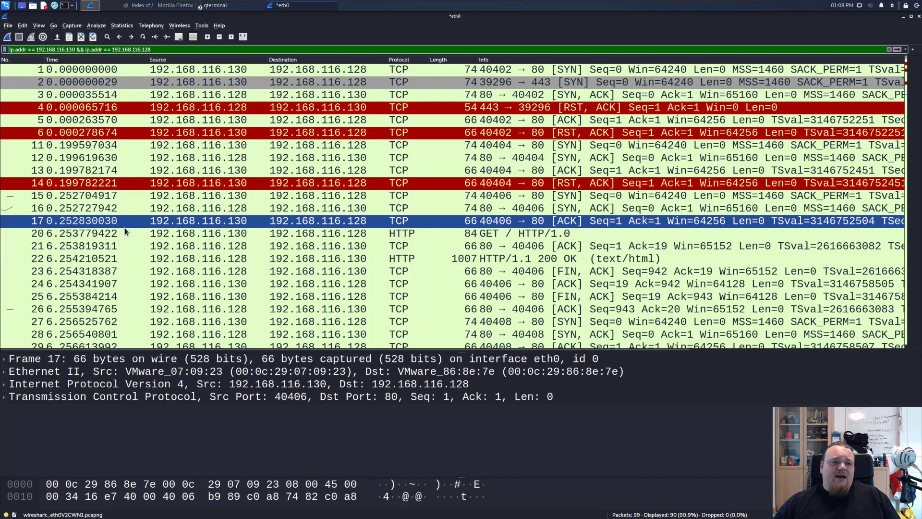
pyautogui.click(125, 233)
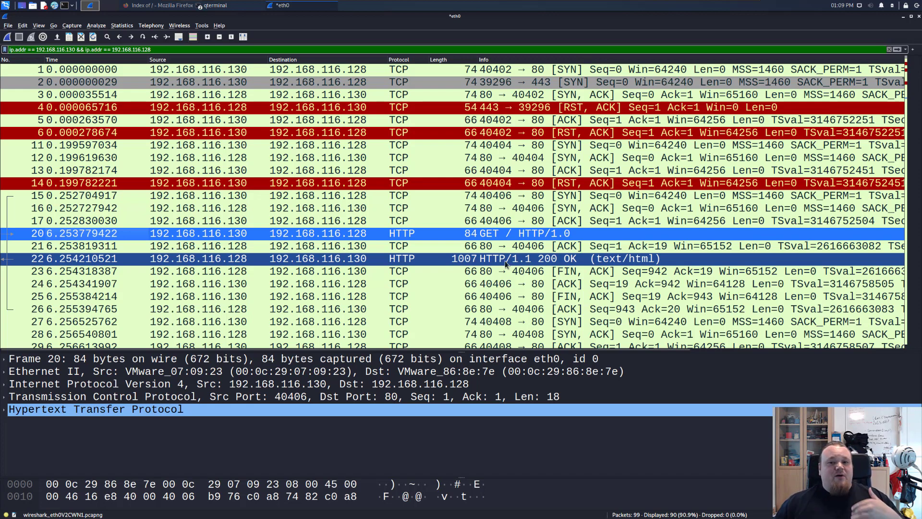
# Trace the teardown of the 40406 connection through the FIN-ACK and ACK packets in frames 23 to 26
pyautogui.press('Down')
pyautogui.click(504, 273)
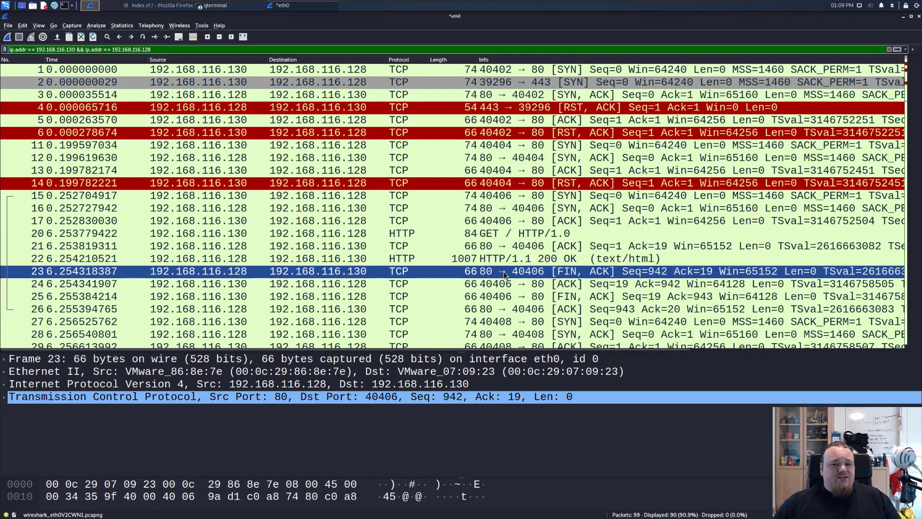
pyautogui.click(505, 284)
pyautogui.click(507, 297)
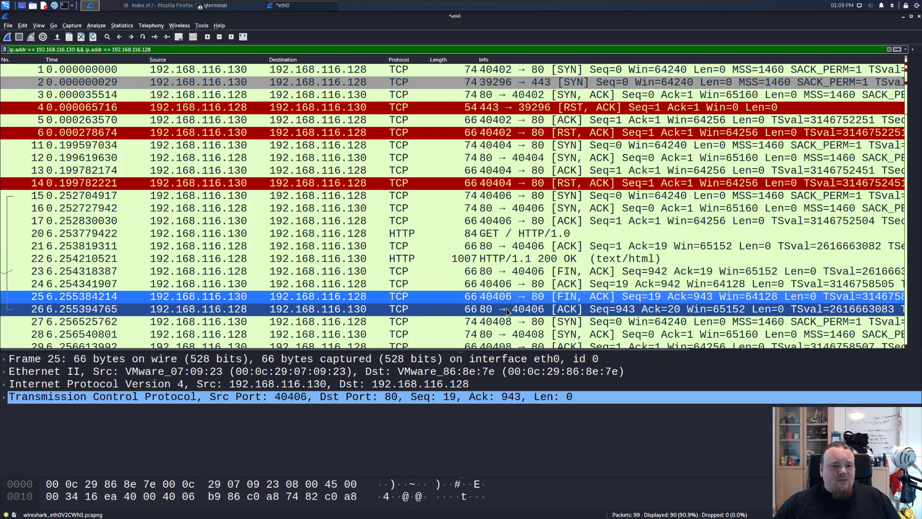
pyautogui.click(506, 308)
pyautogui.click(501, 297)
pyautogui.click(502, 284)
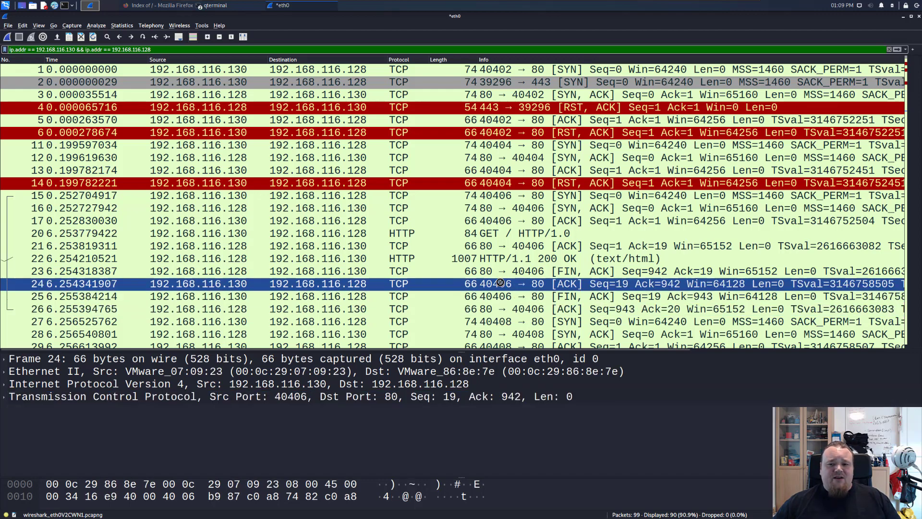
pyautogui.press('Down')
pyautogui.click(510, 273)
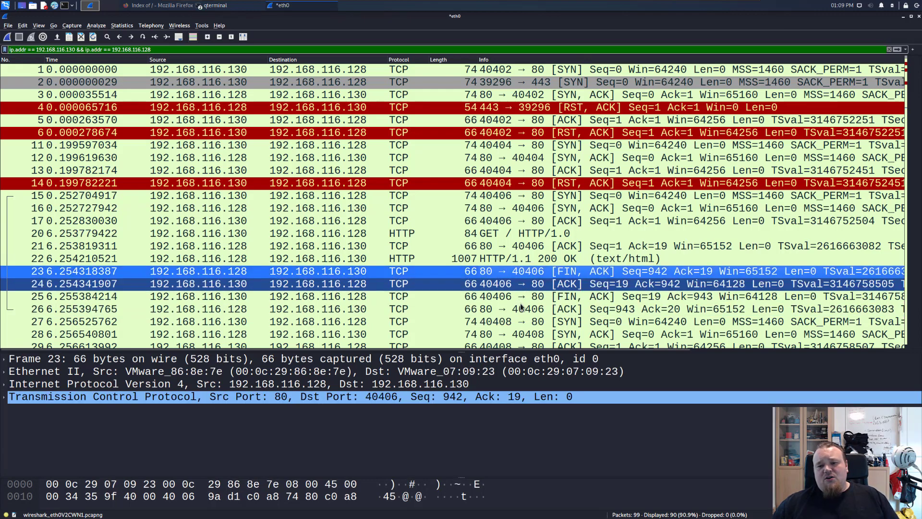
pyautogui.click(520, 308)
pyautogui.click(511, 272)
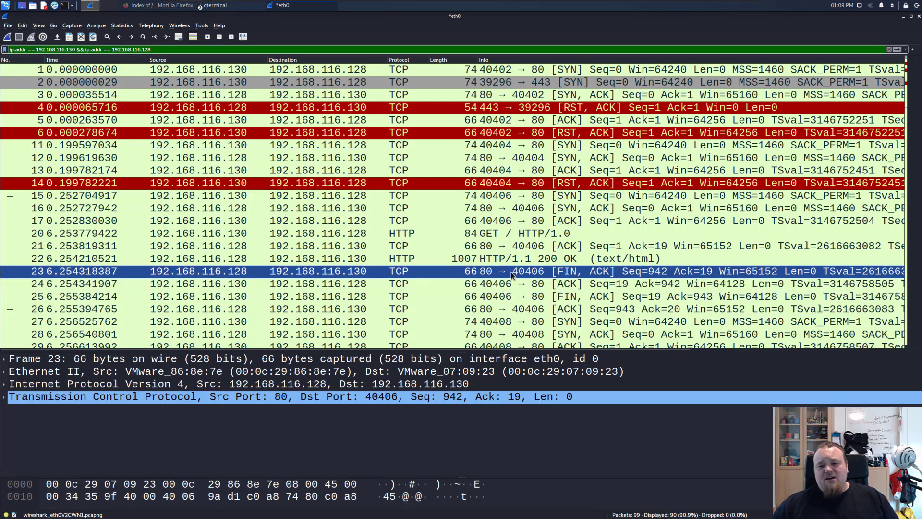
pyautogui.click(509, 297)
pyautogui.click(507, 297)
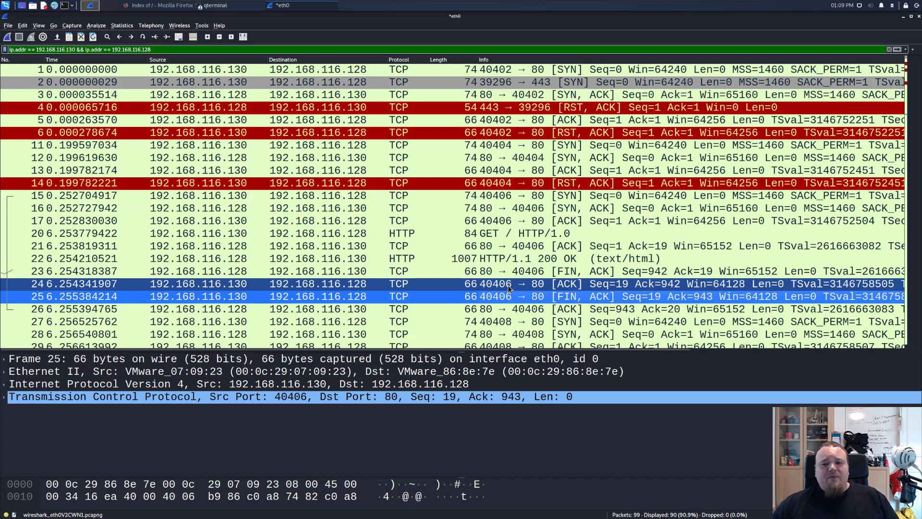
# Step through the 40408 connection's handshake in frames 27 to 29 and check the neighbouring 40410 SYN packet
pyautogui.scroll(-2, 508, 284)
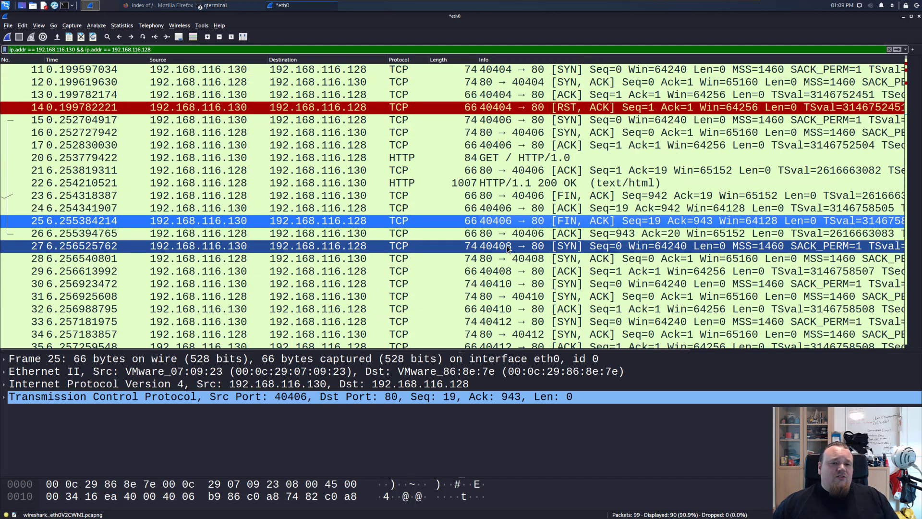
pyautogui.click(473, 247)
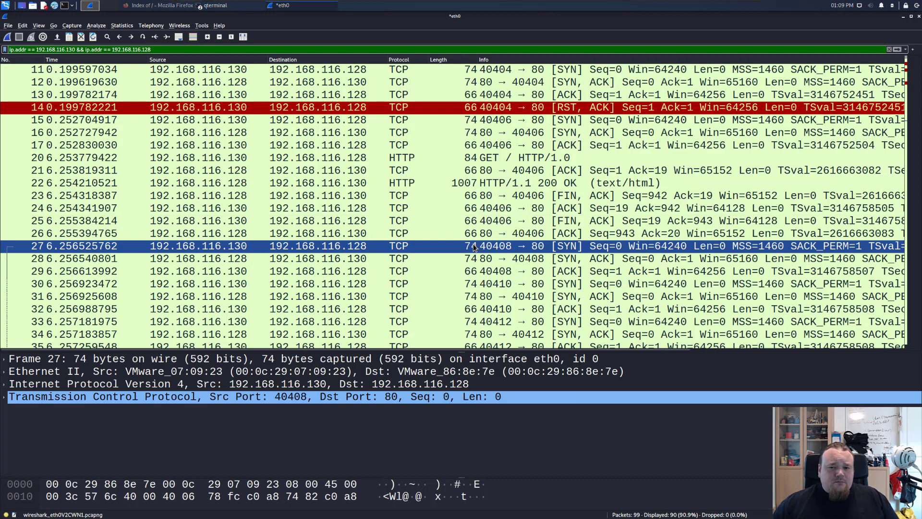
pyautogui.scroll(-2, 473, 247)
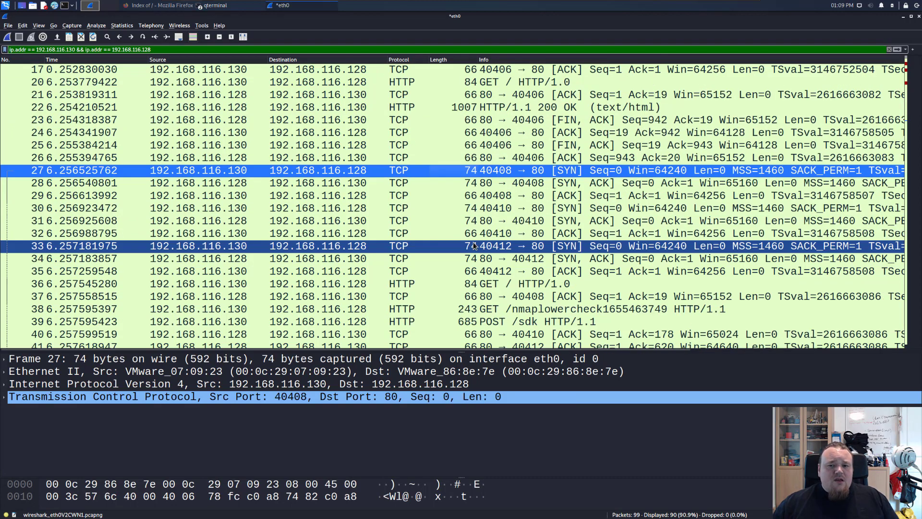
pyautogui.click(501, 186)
pyautogui.click(507, 198)
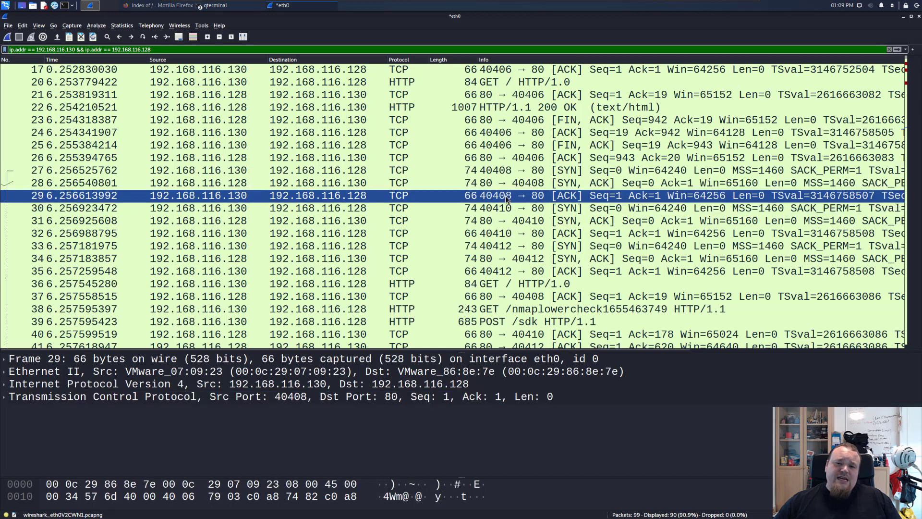
pyautogui.click(507, 208)
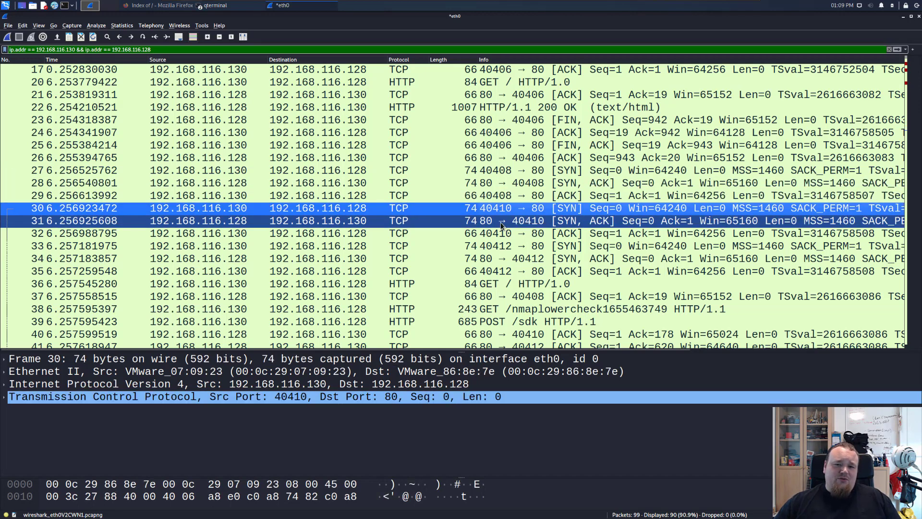
pyautogui.click(518, 187)
pyautogui.click(518, 195)
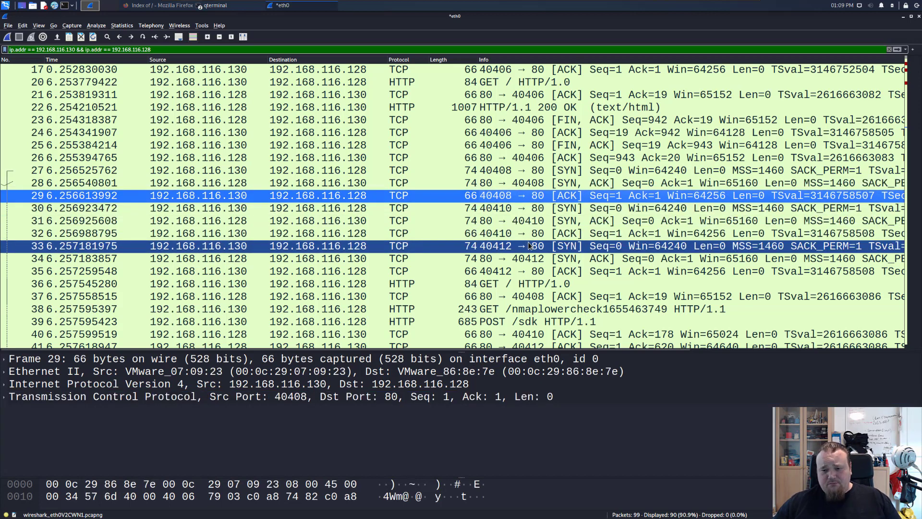
# Expand and examine the HTTP details of the GET request in frame 36, and enlarge the packet list again
pyautogui.click(512, 284)
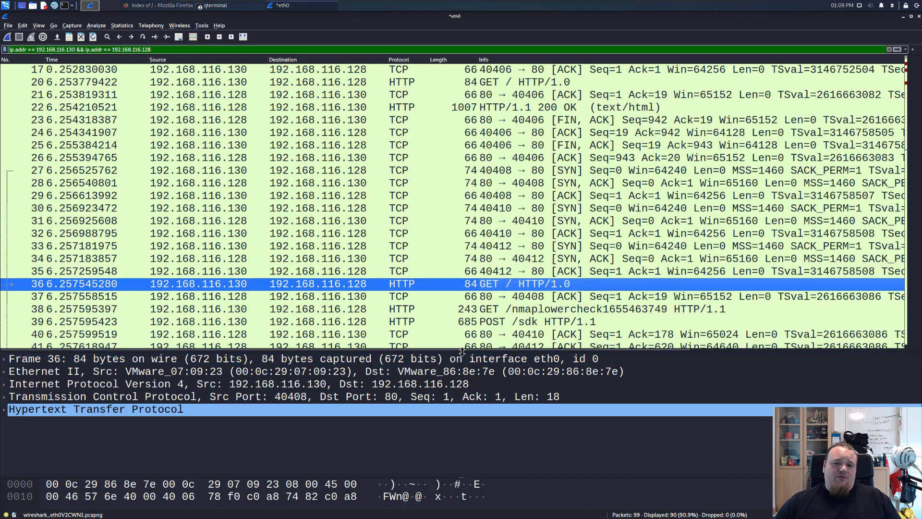
pyautogui.moveTo(462, 352); pyautogui.dragTo(456, 245)
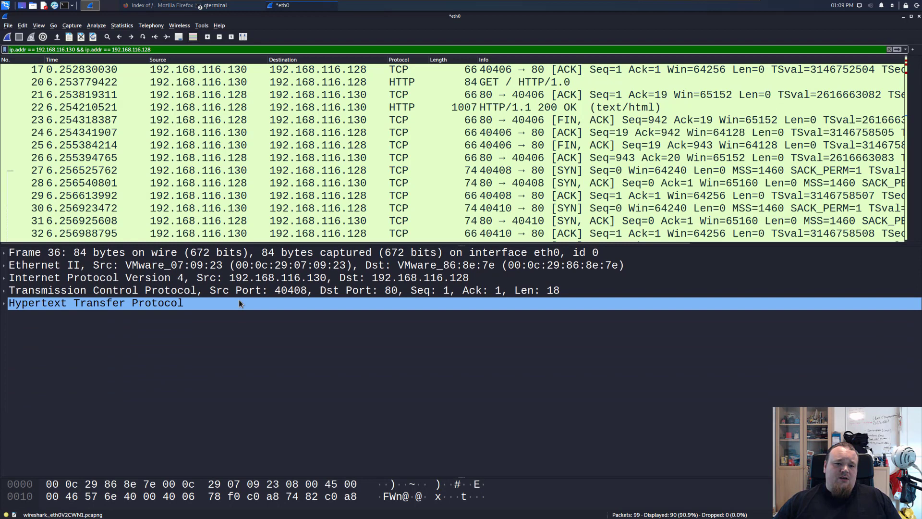
pyautogui.click(4, 303)
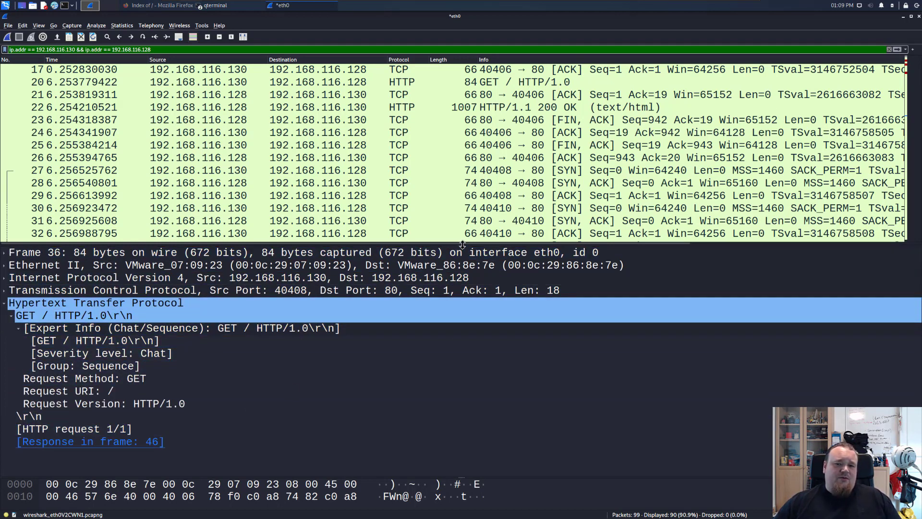
pyautogui.moveTo(462, 245); pyautogui.dragTo(462, 427)
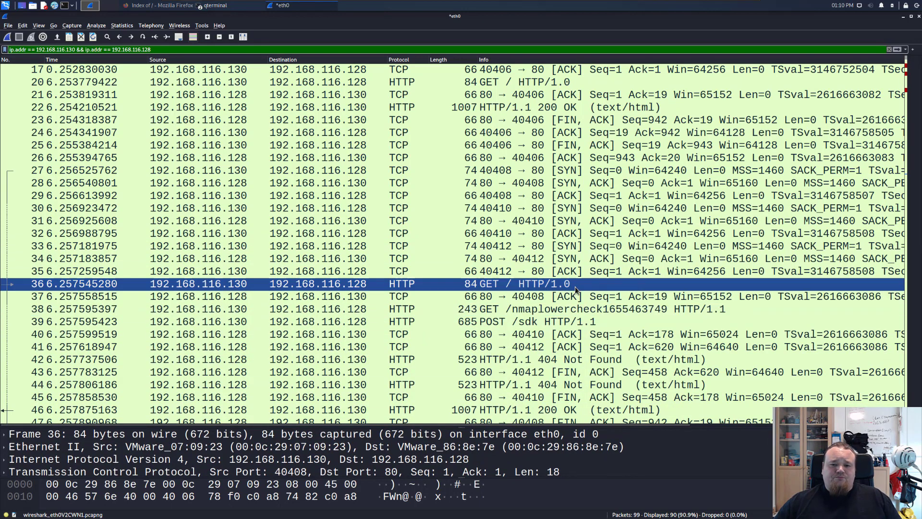
# Examine the HTML text data of the 200 OK response in frame 46, and restore the larger packet list
pyautogui.scroll(-3, 444, 307)
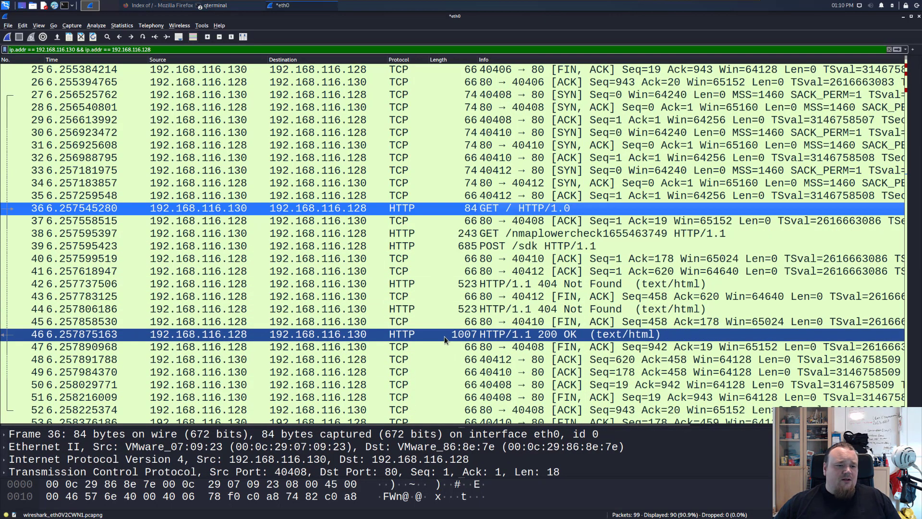
pyautogui.click(531, 333)
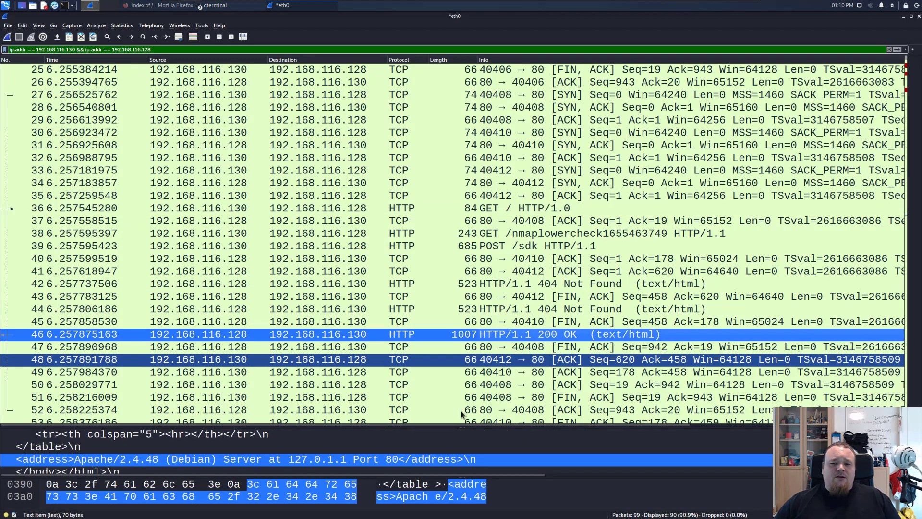
pyautogui.scroll(3, 446, 433)
pyautogui.click(456, 430)
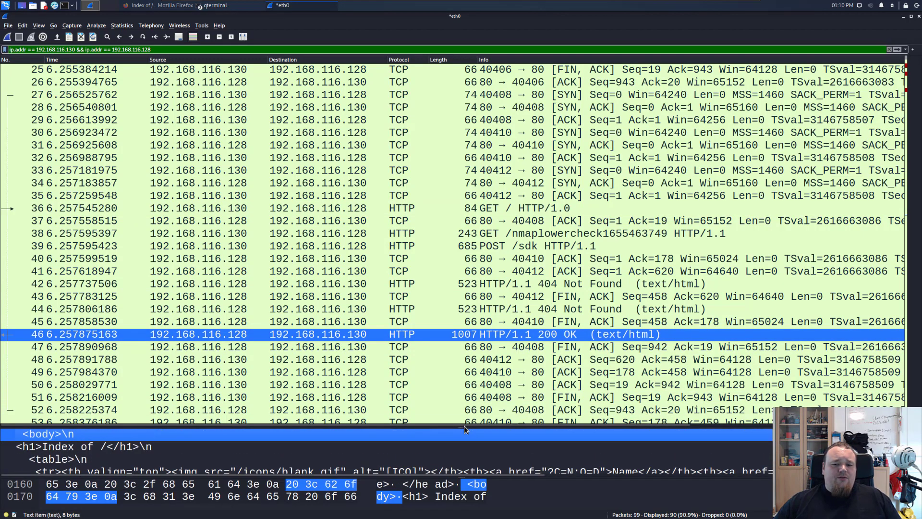
pyautogui.moveTo(463, 426); pyautogui.dragTo(475, 236)
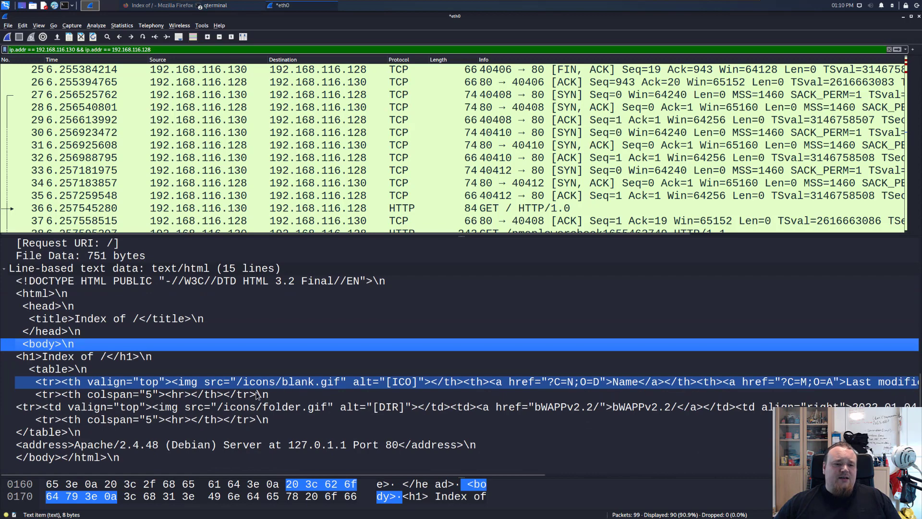
pyautogui.scroll(4, 283, 395)
pyautogui.click(284, 395)
pyautogui.scroll(-4, 284, 396)
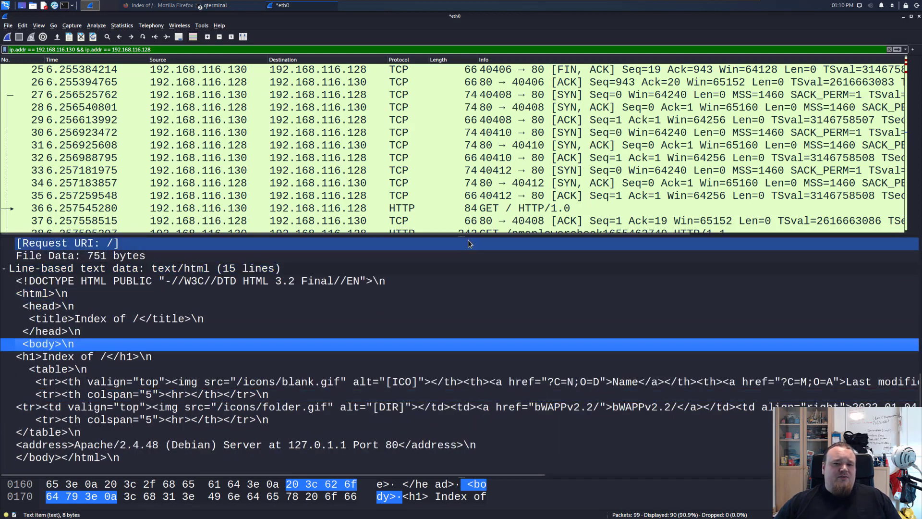
pyautogui.moveTo(467, 234); pyautogui.dragTo(461, 407)
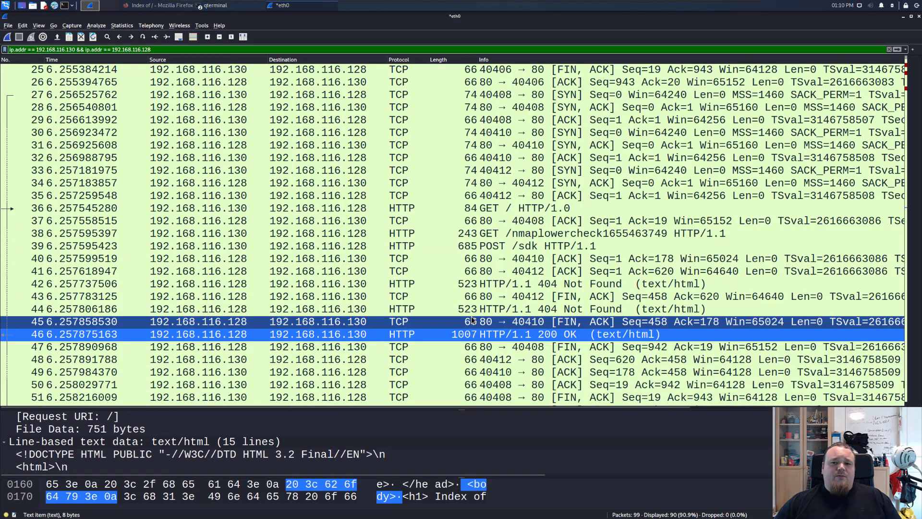
# Enlarge the packet details for frame 38's nmaplowercheck GET request and examine its request line and User-Agent header
pyautogui.click(515, 238)
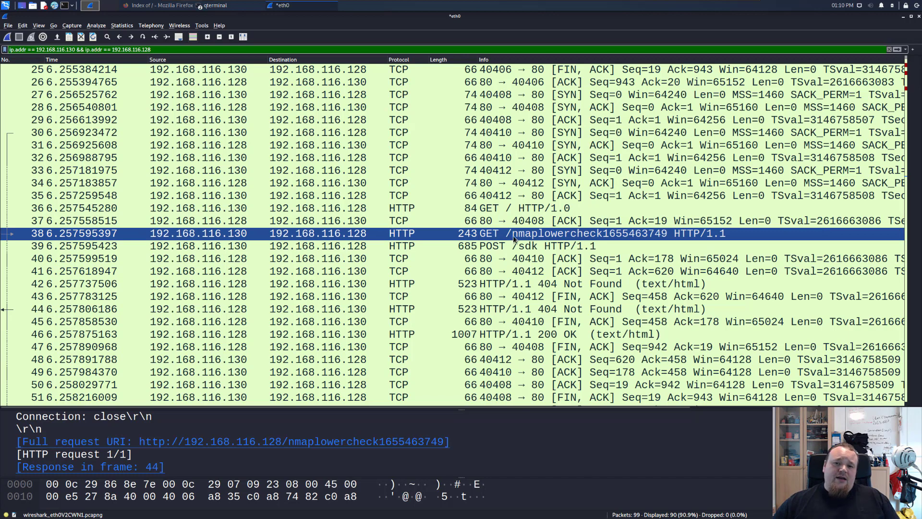
pyautogui.click(474, 417)
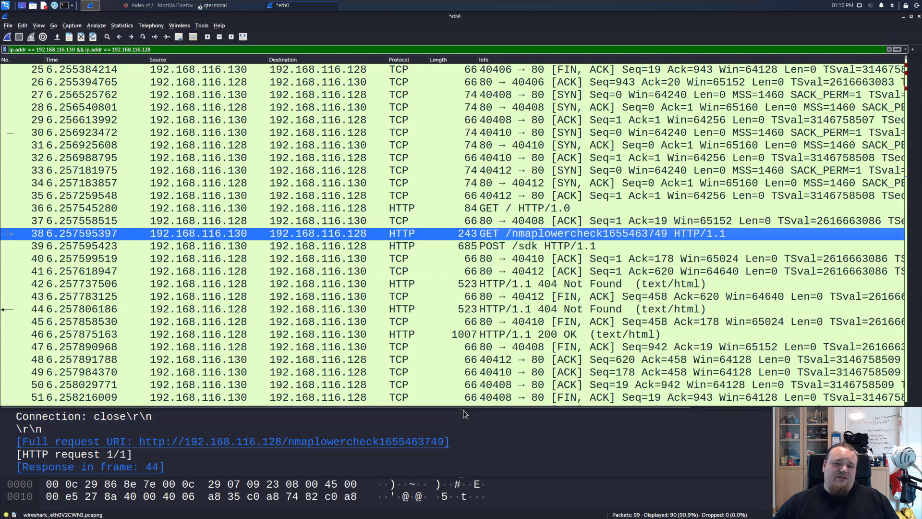
pyautogui.moveTo(463, 408); pyautogui.dragTo(463, 224)
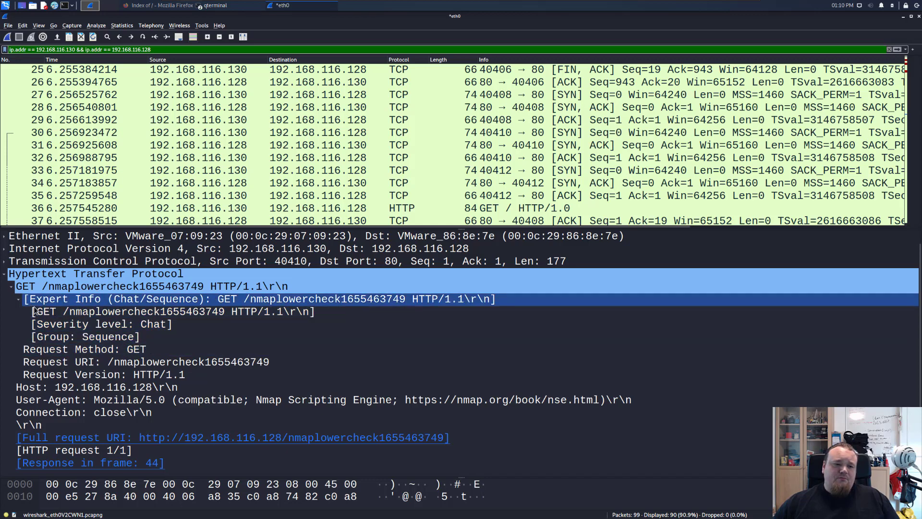
pyautogui.click(156, 366)
pyautogui.click(168, 400)
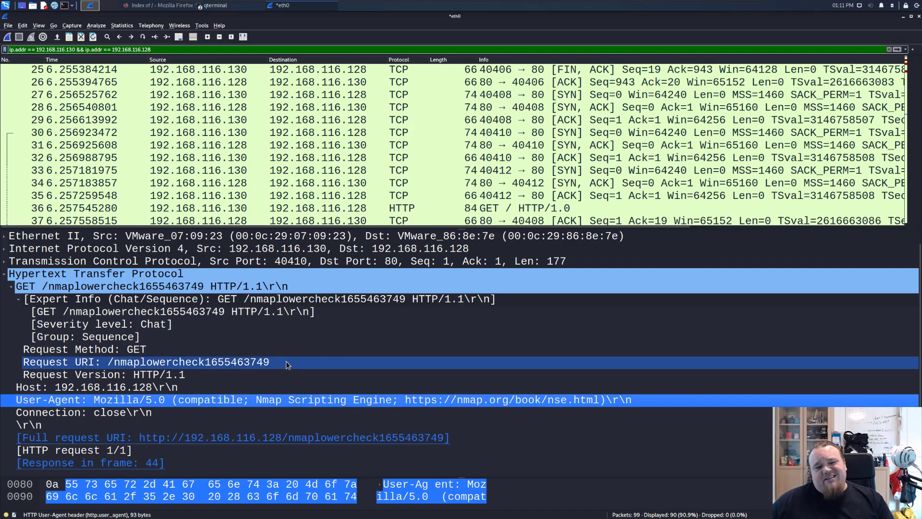
pyautogui.click(336, 372)
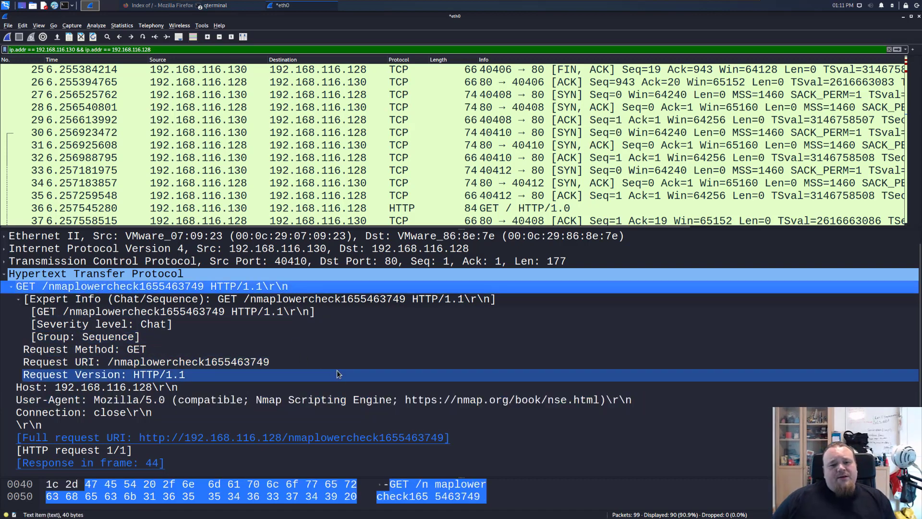
pyautogui.click(348, 401)
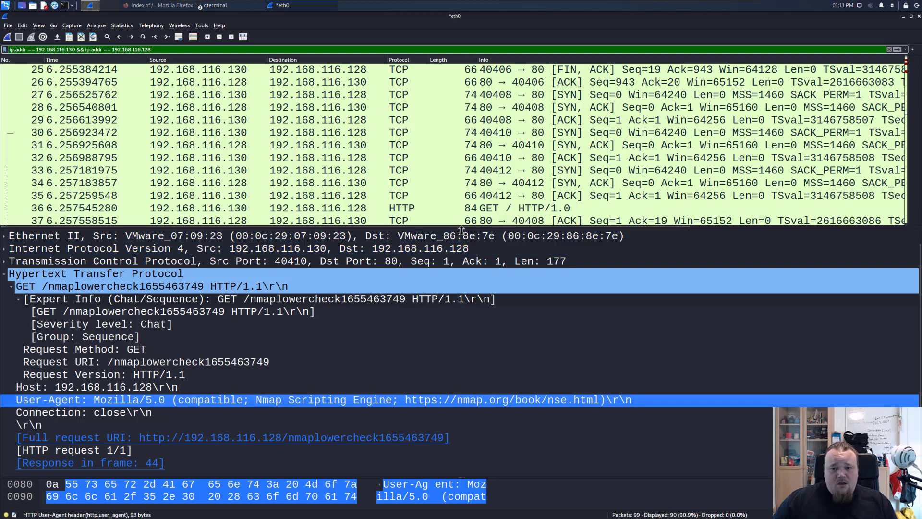
# Enlarge the packet list, check the POST /sdk request in frame 39, and return to the nmaplowercheck request
pyautogui.moveTo(461, 226); pyautogui.dragTo(519, 398)
pyautogui.click(546, 243)
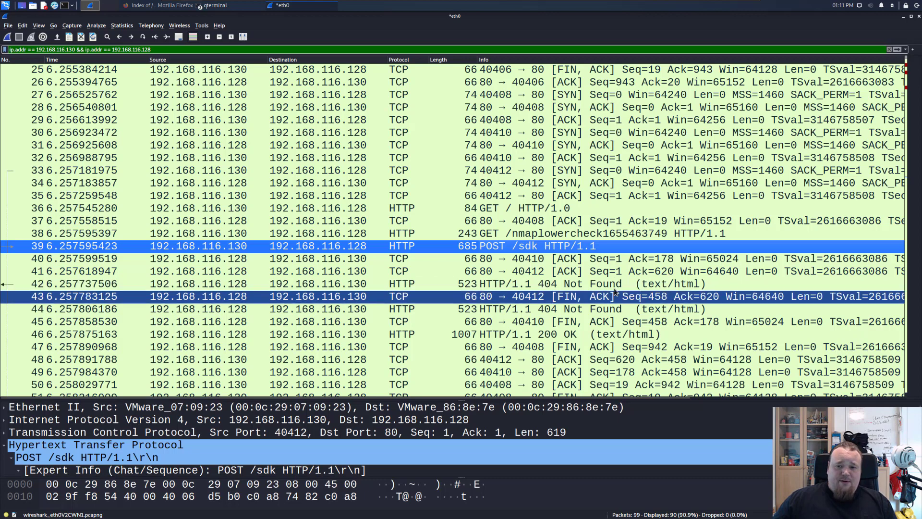
pyautogui.click(565, 232)
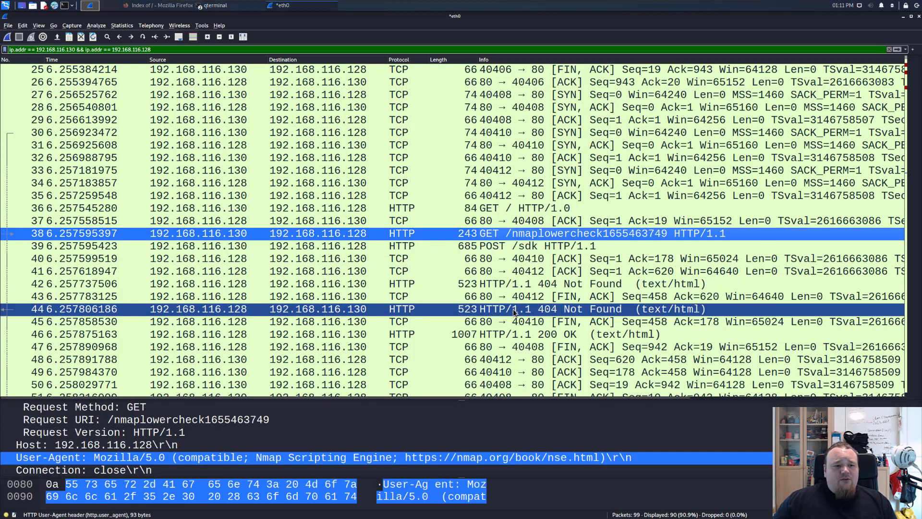
# Examine the Server header in frame 44's 404 response to the nmaplowercheck request, and enlarge the packet list again
pyautogui.click(514, 311)
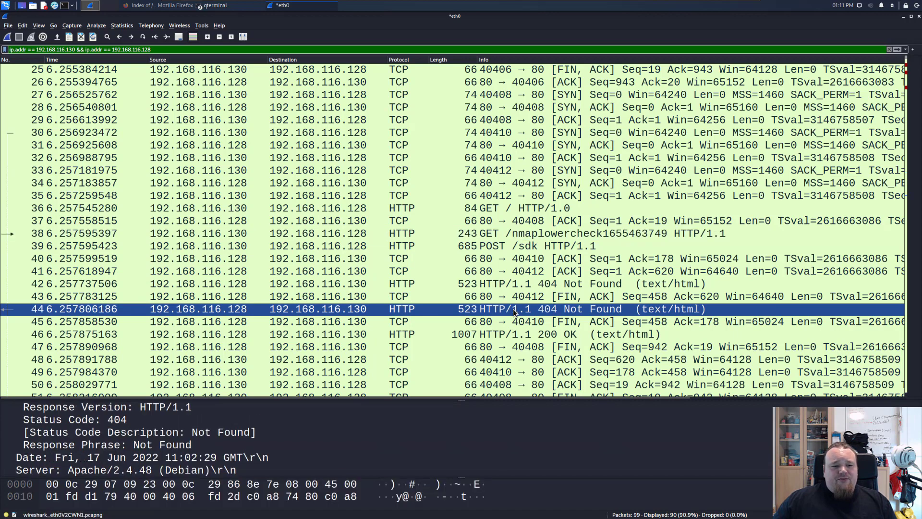
pyautogui.click(414, 422)
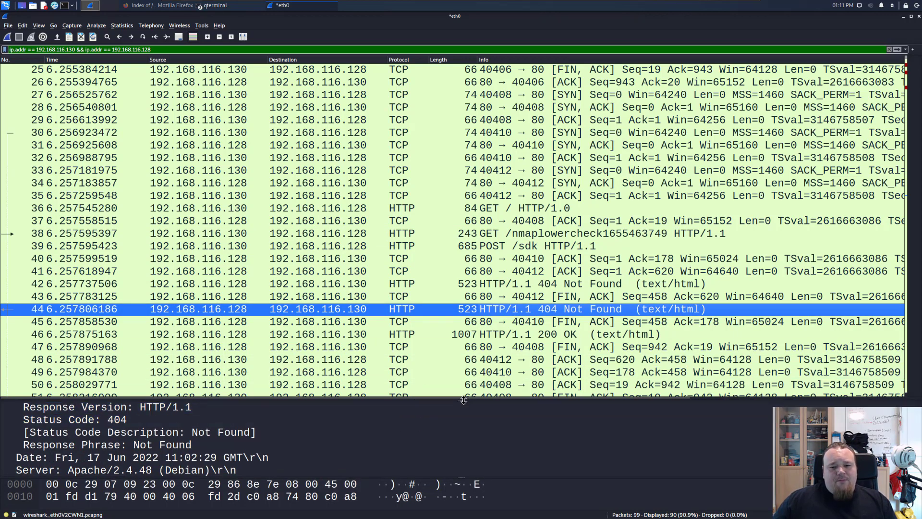
pyautogui.moveTo(464, 398); pyautogui.dragTo(468, 295)
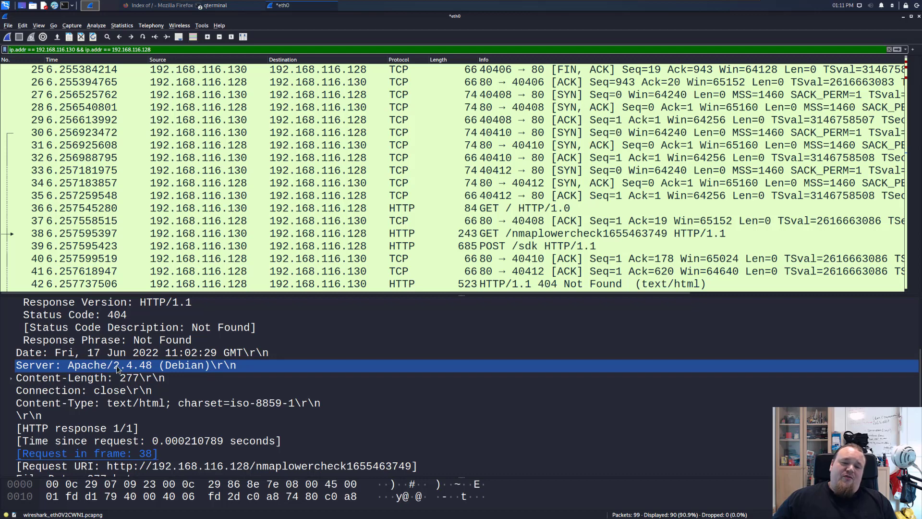
pyautogui.click(116, 368)
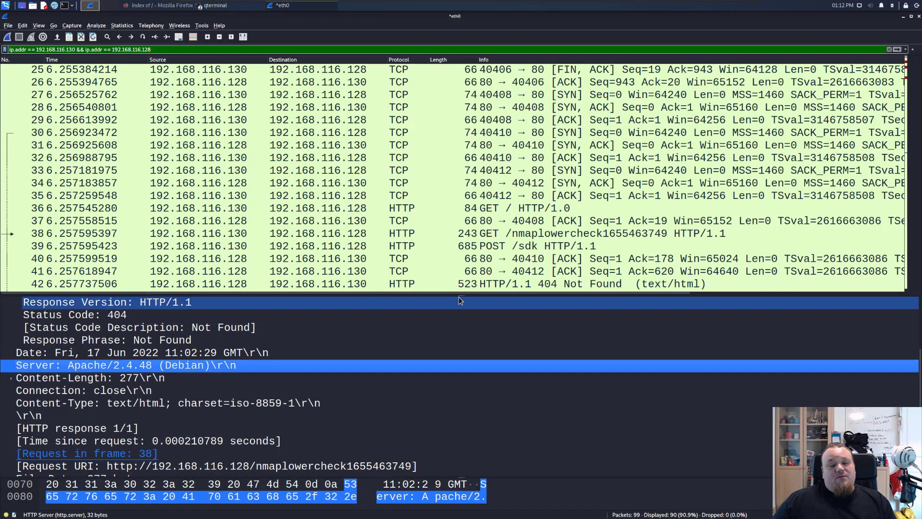
pyautogui.moveTo(462, 293); pyautogui.dragTo(490, 407)
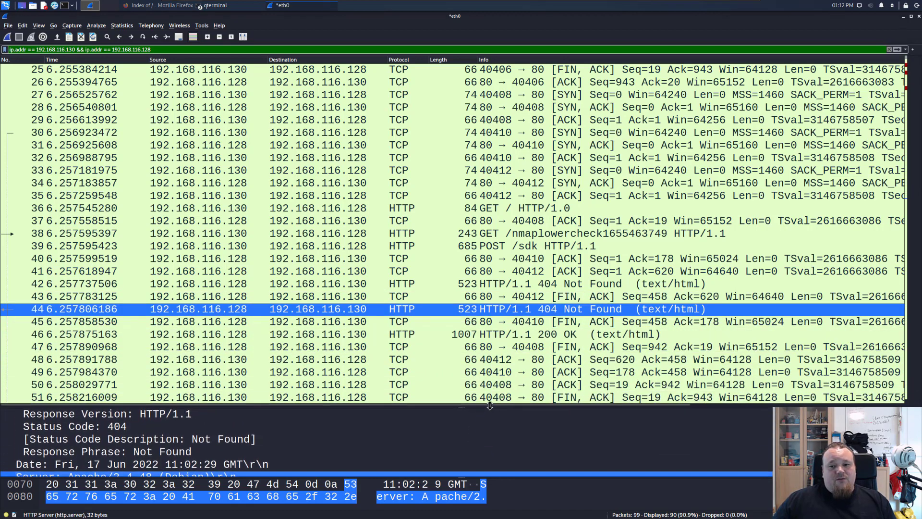
# Inspect the TCP FIN and ACK packets around the HTTP responses, including frames 43, 47, 48, 50 and 52
pyautogui.click(487, 296)
pyautogui.scroll(-2, 489, 284)
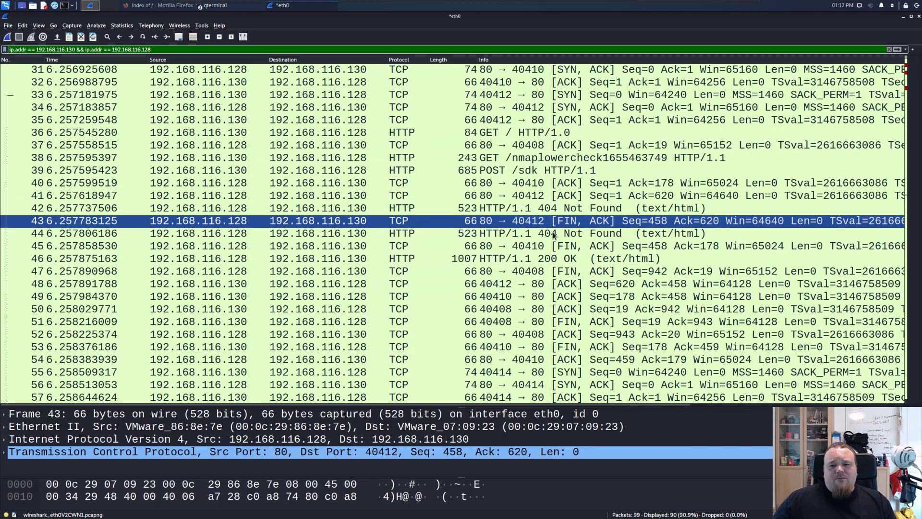
pyautogui.click(516, 272)
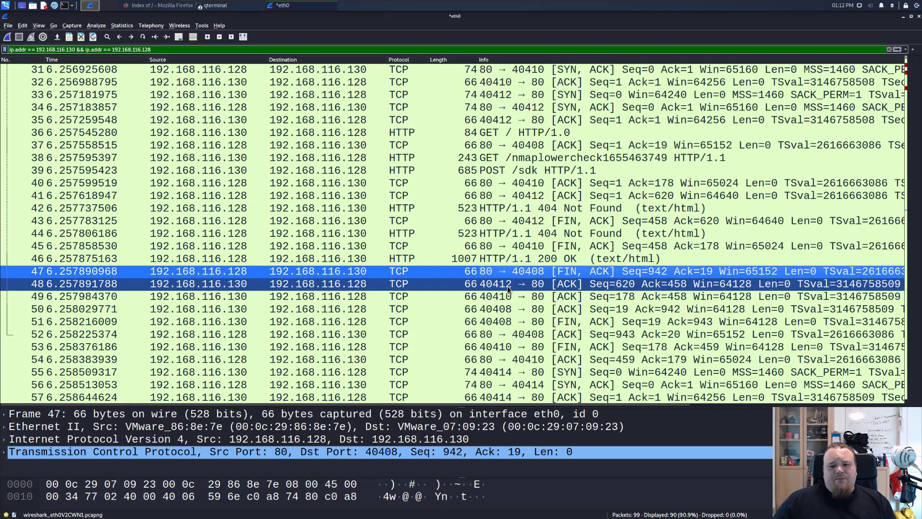
pyautogui.click(508, 284)
pyautogui.click(528, 310)
pyautogui.click(524, 335)
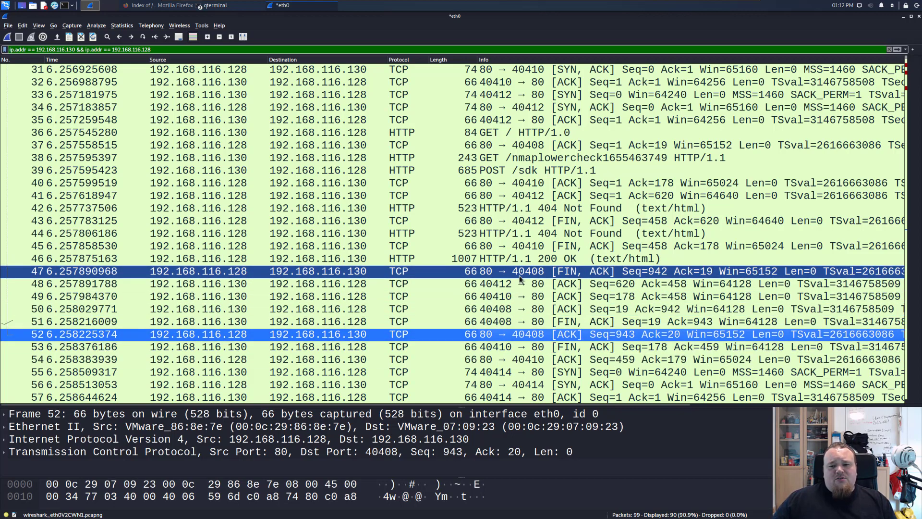
# Compare the GET / requests in frames 80 and 90 with their responses in frames 82 and 92, and enlarge the packet details
pyautogui.scroll(-3, 555, 363)
pyautogui.scroll(-10, 555, 363)
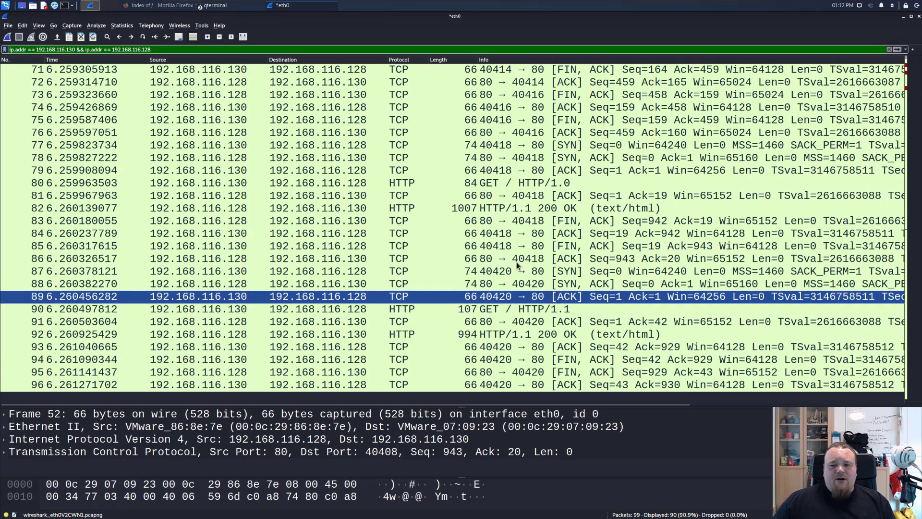
pyautogui.click(535, 187)
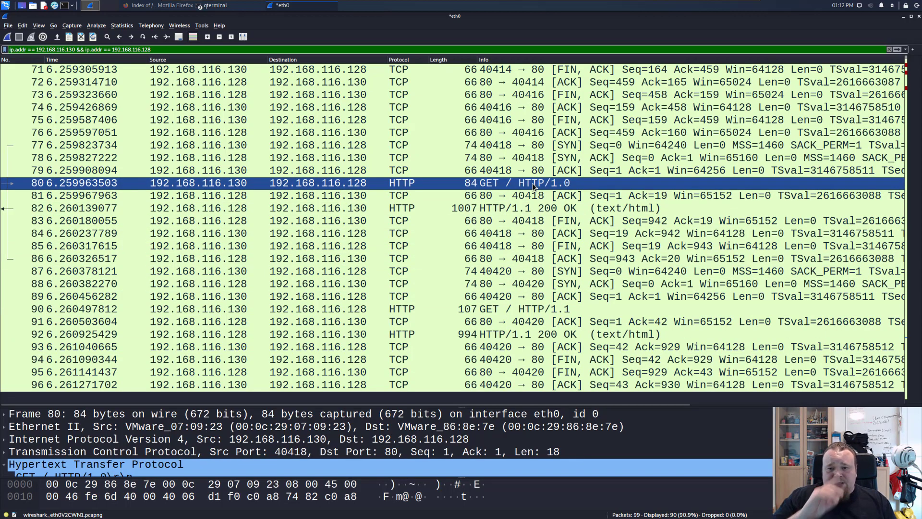
pyautogui.click(552, 210)
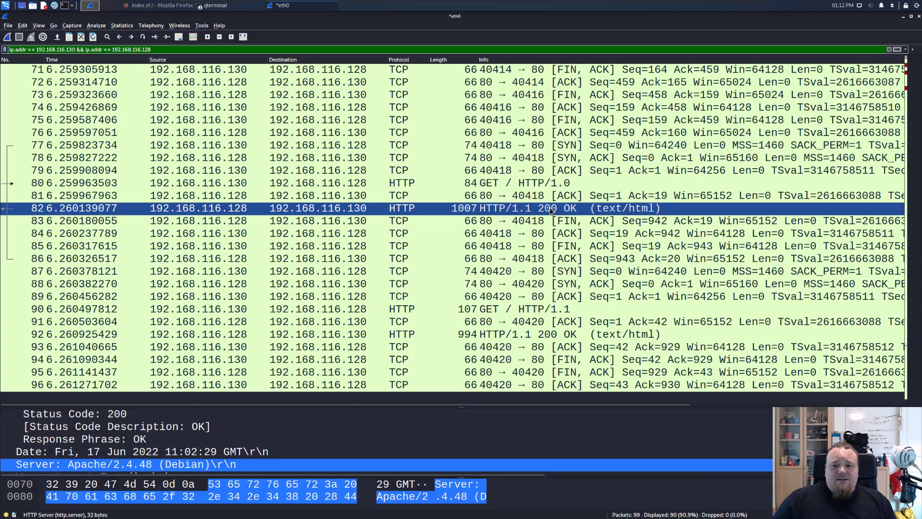
pyautogui.click(542, 309)
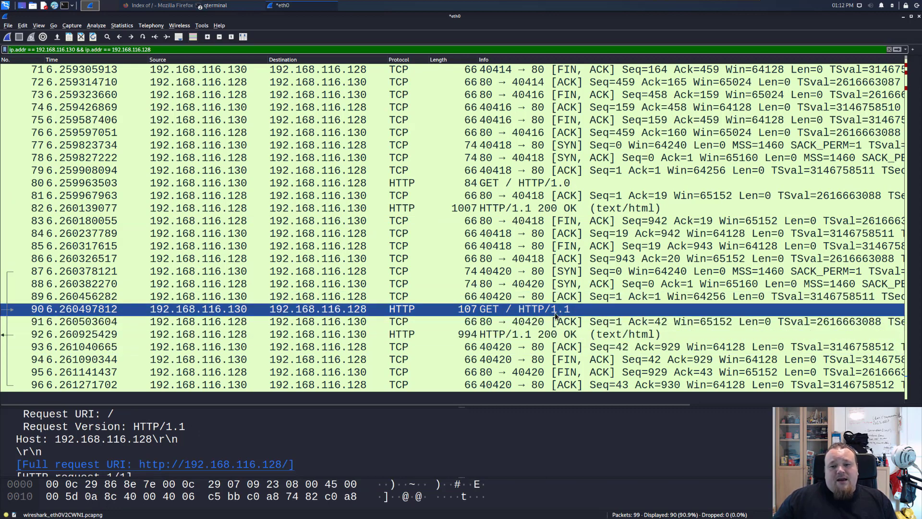
pyautogui.click(568, 338)
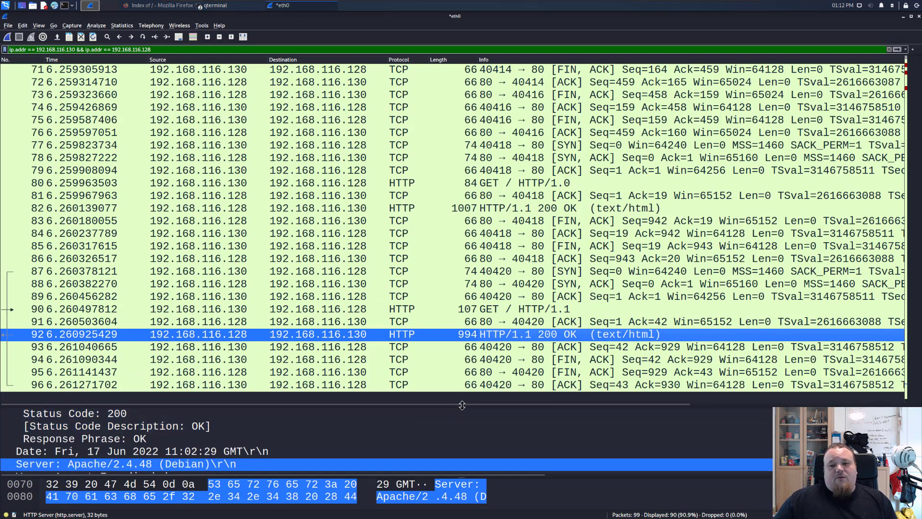
pyautogui.moveTo(463, 406); pyautogui.dragTo(475, 373)
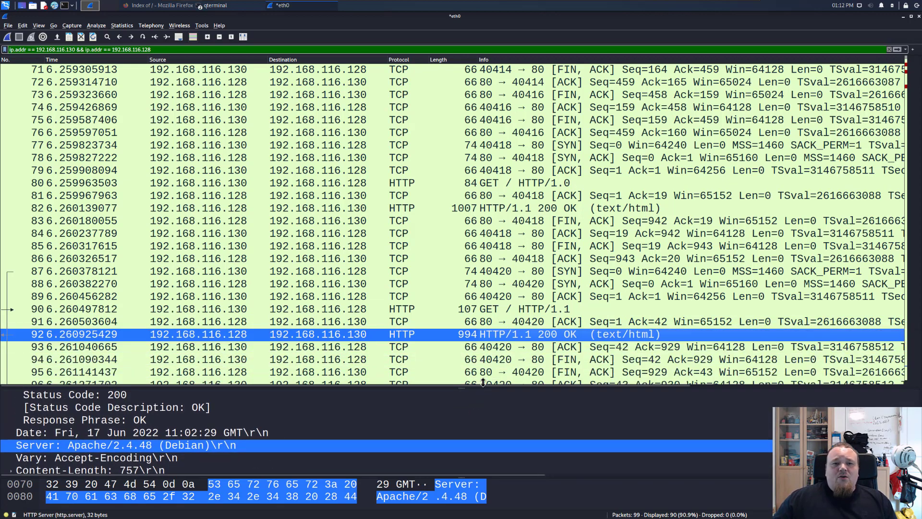
# Extend the display filter with "&& http" and apply it to show only HTTP traffic between the two hosts
pyautogui.click(197, 49)
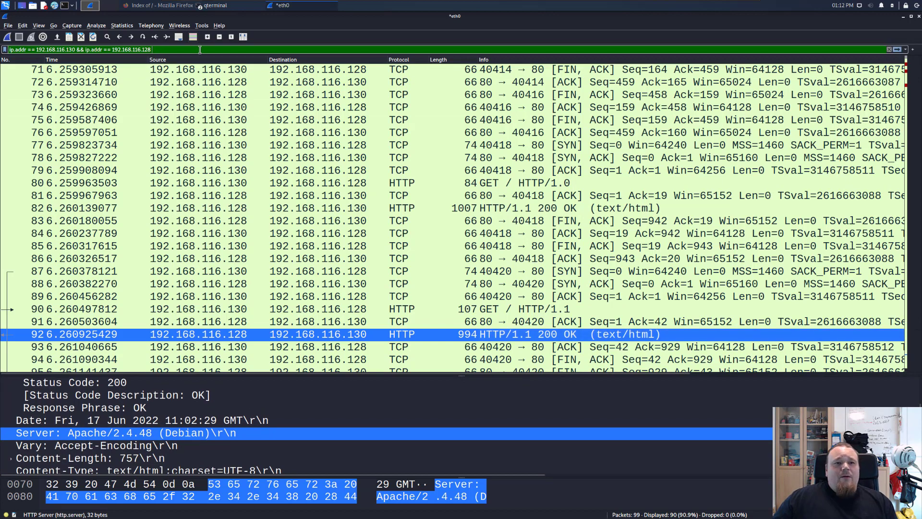
pyautogui.write('&& http')
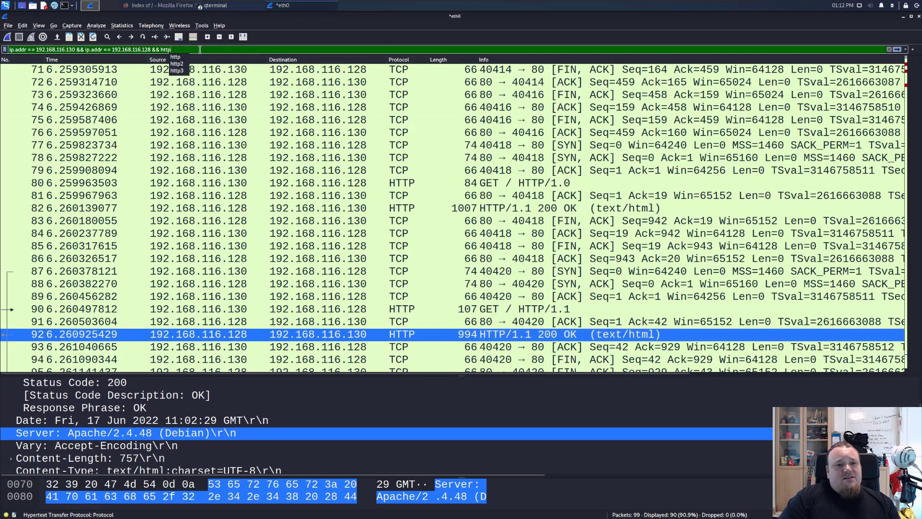
pyautogui.press('Return')
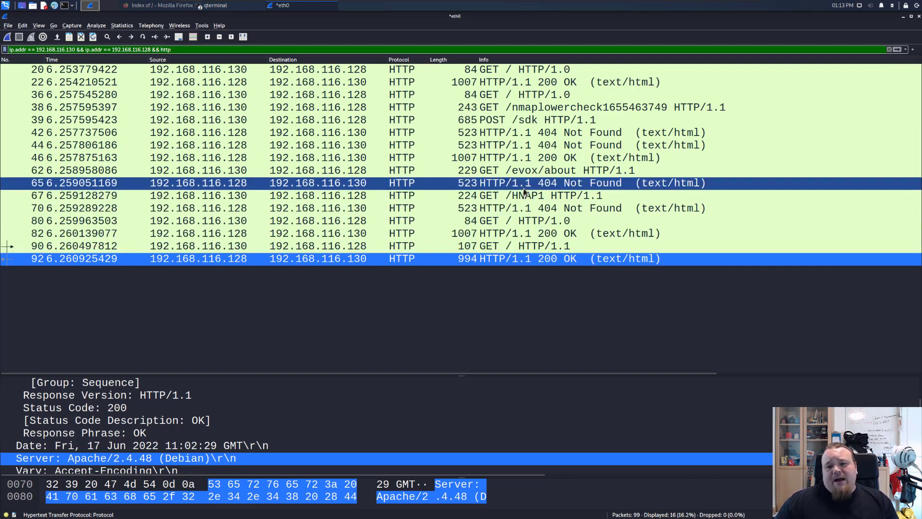
# Follow the HTTP stream of the GET /evox/about request in frame 62
pyautogui.click(544, 172)
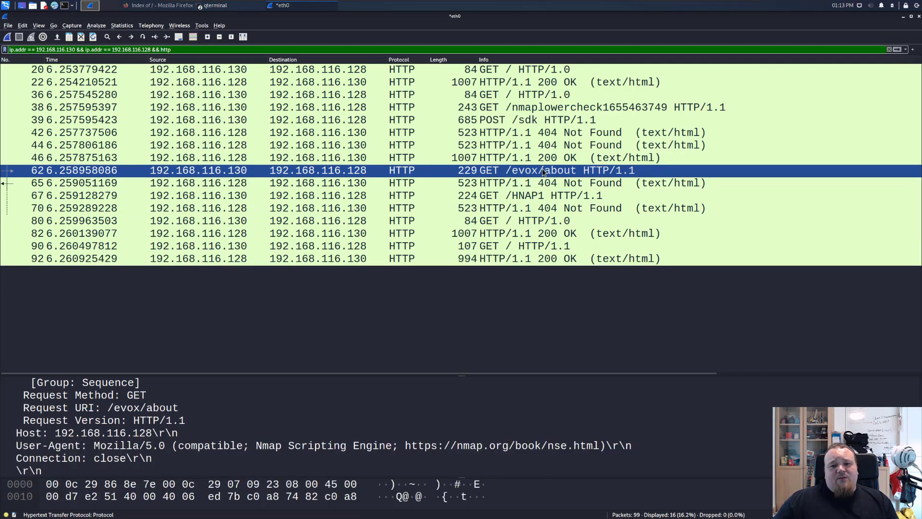
pyautogui.rightClick(505, 171)
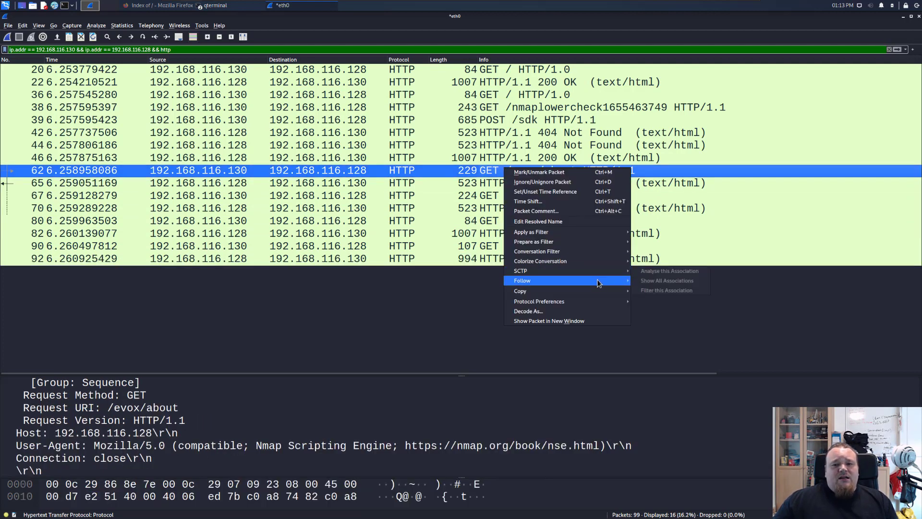
pyautogui.moveTo(600, 282)
pyautogui.click(674, 314)
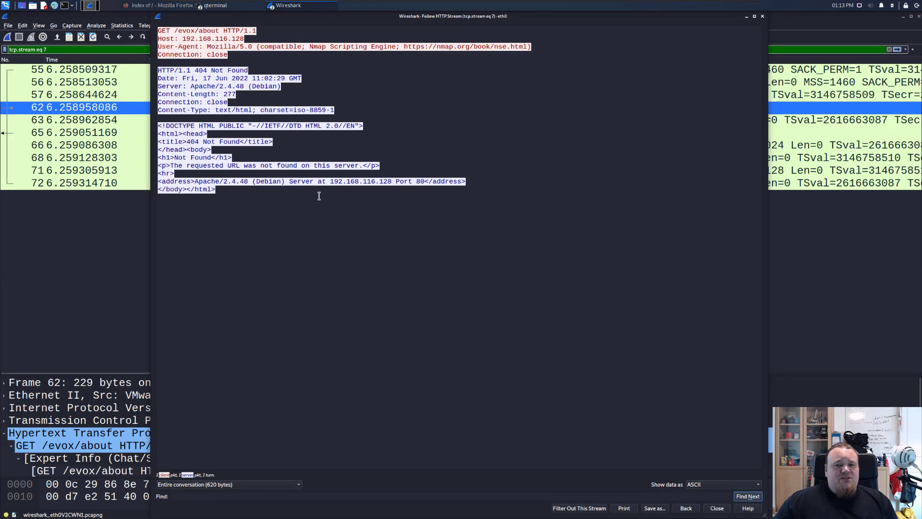
# Examine the /evox/about request path and the response's Server header in the HTTP stream, and close the stream window
pyautogui.click(238, 56)
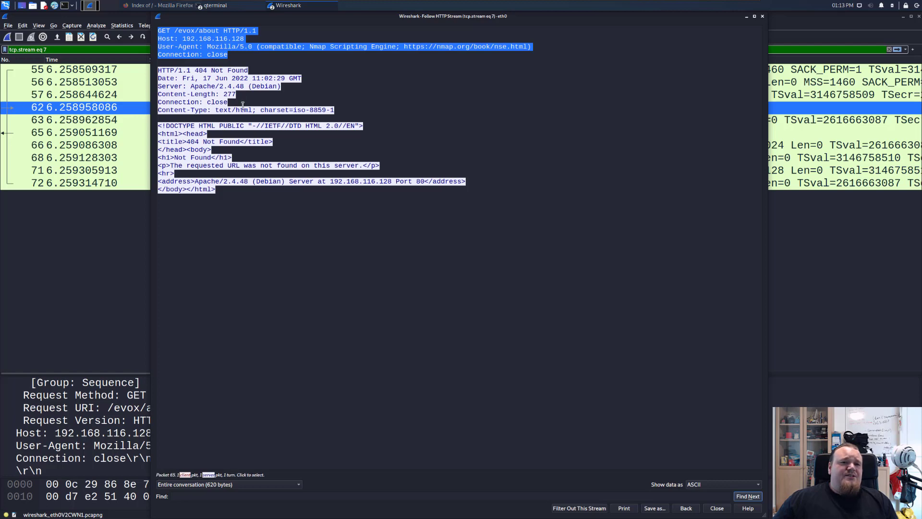
pyautogui.click(347, 113)
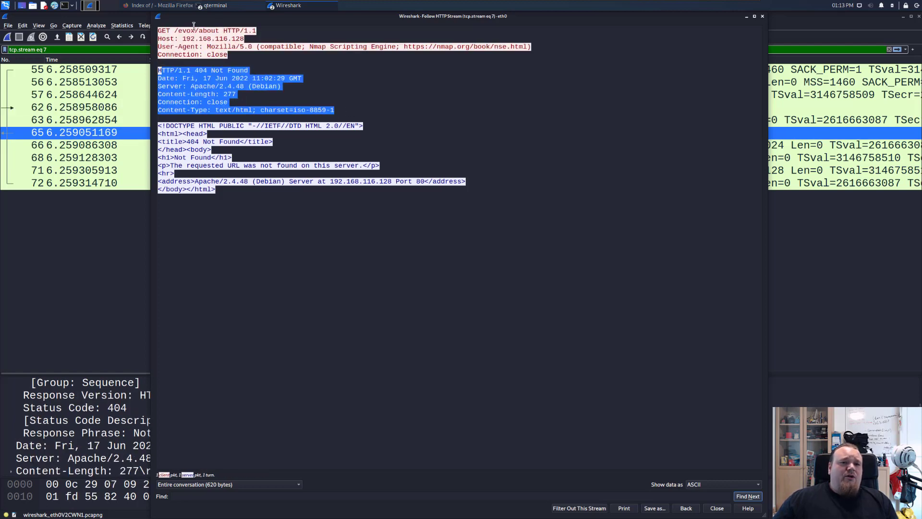
pyautogui.moveTo(176, 32); pyautogui.dragTo(219, 32)
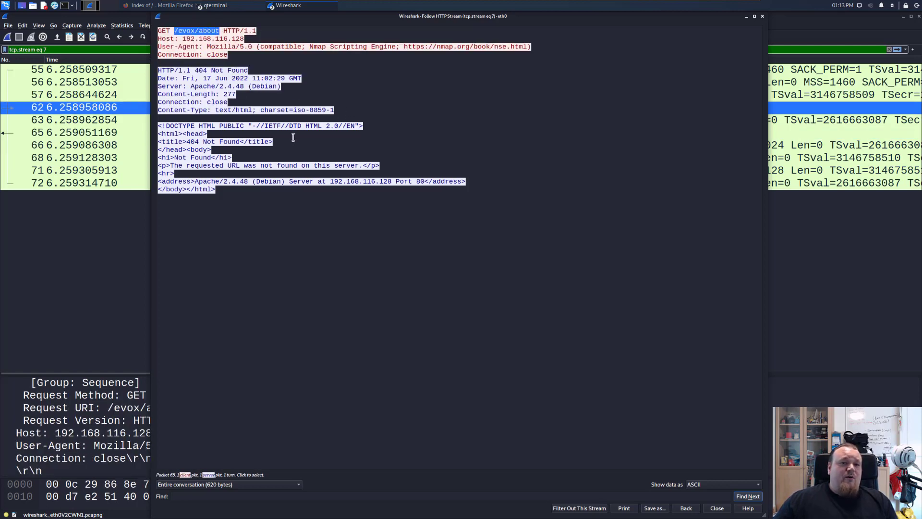
pyautogui.click(239, 194)
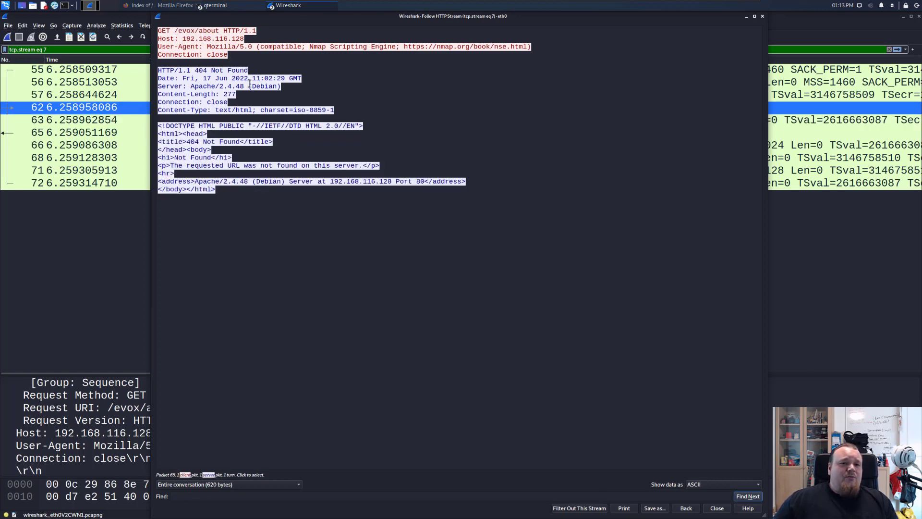
pyautogui.click(283, 85)
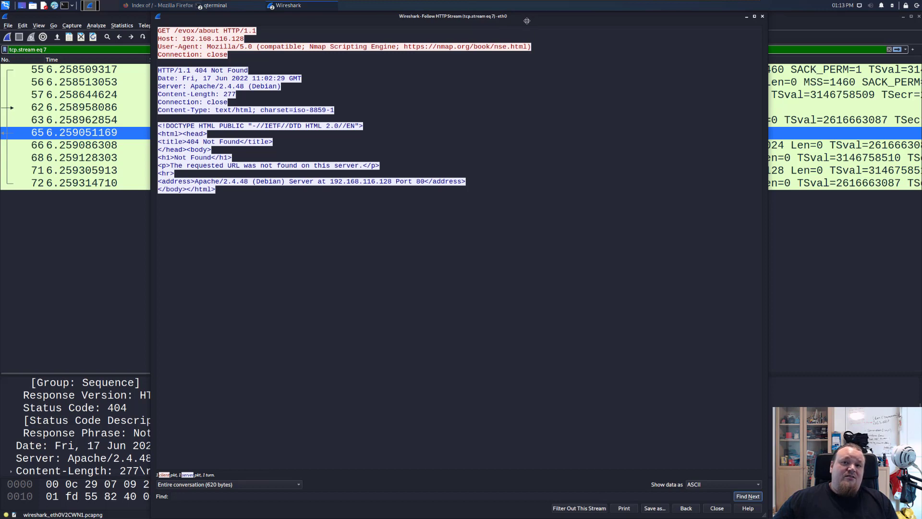
pyautogui.moveTo(526, 20)
pyautogui.mouseDown()
pyautogui.moveTo(507, 32)
pyautogui.moveTo(538, 29)
pyautogui.moveTo(541, 16)
pyautogui.mouseUp()
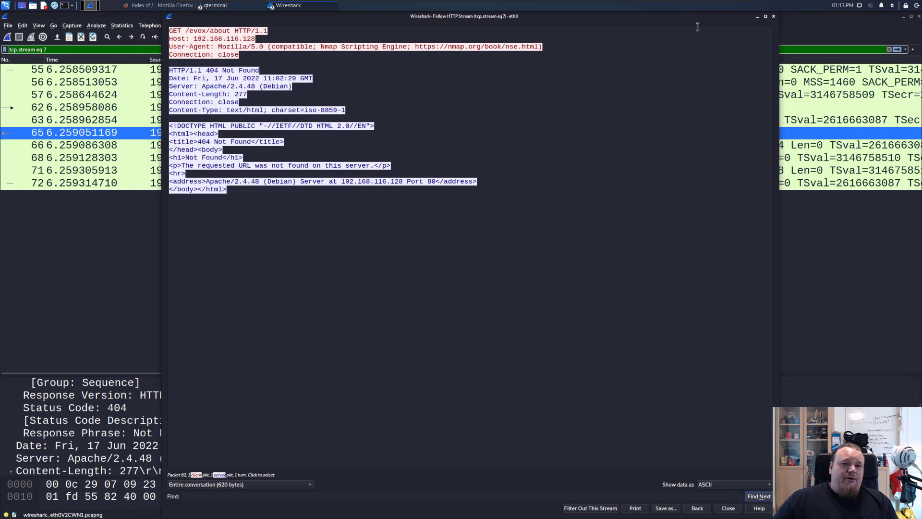
pyautogui.click(774, 16)
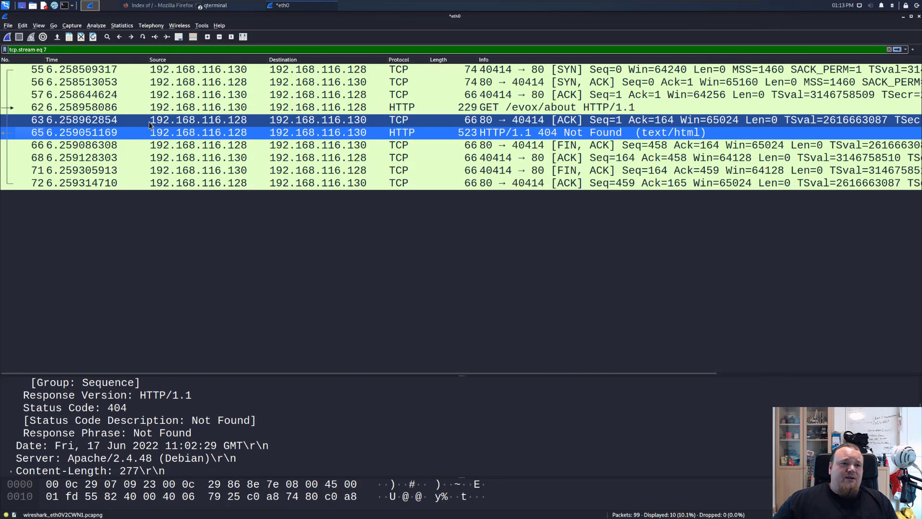
# Apply the recent display filter "ip.addr == 192.168.116.130 || ip.addr == 192.168.116.128" in place of the stream filter
pyautogui.click(906, 50)
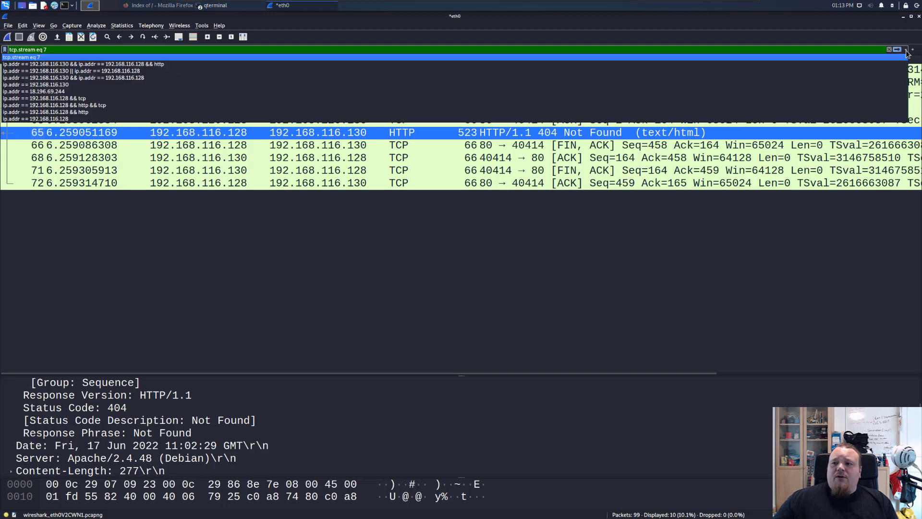
pyautogui.click(203, 70)
pyautogui.press('Return')
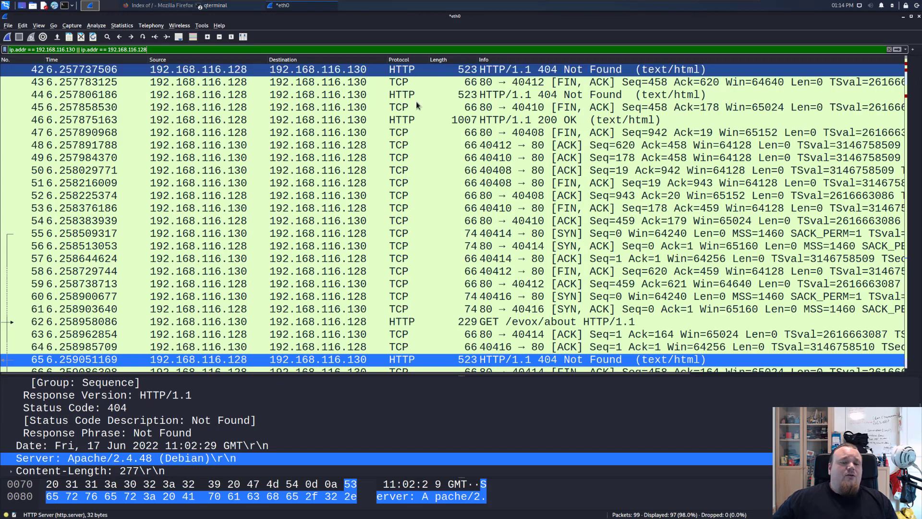